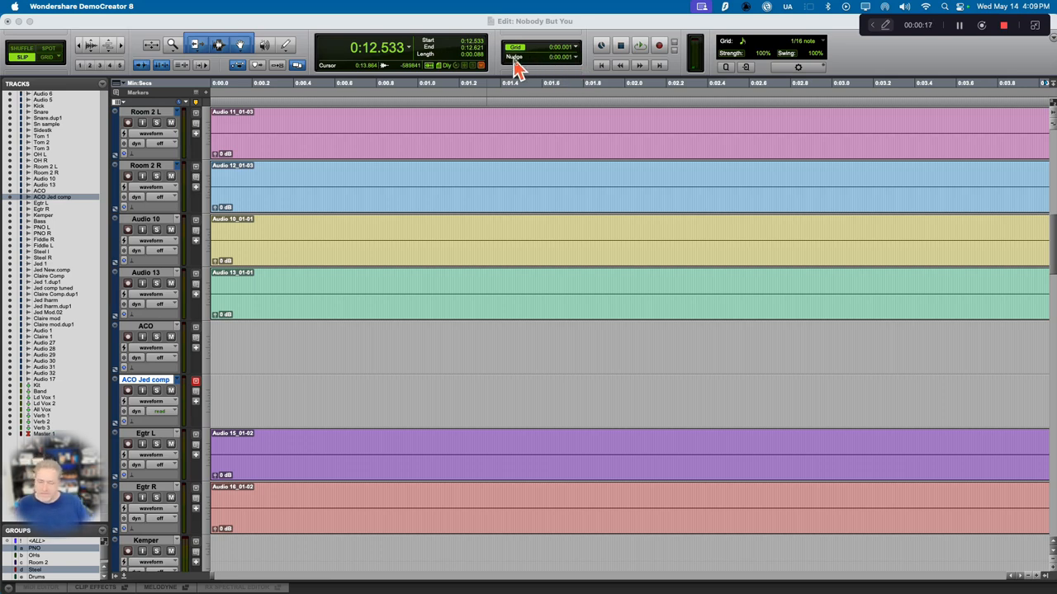
Step: Set the nudge value to 1 msec
click(576, 57)
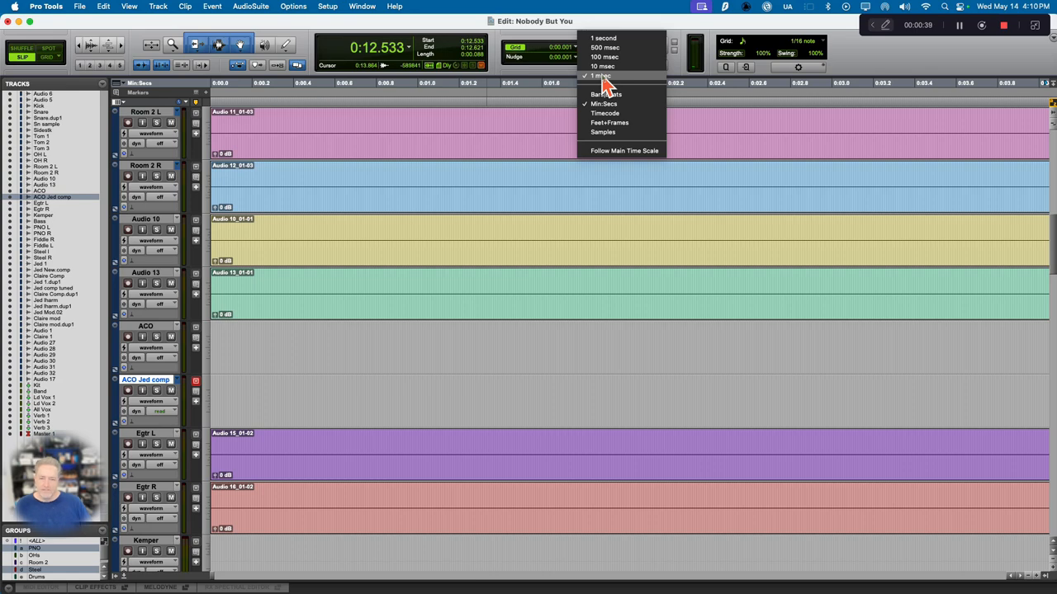
click(601, 76)
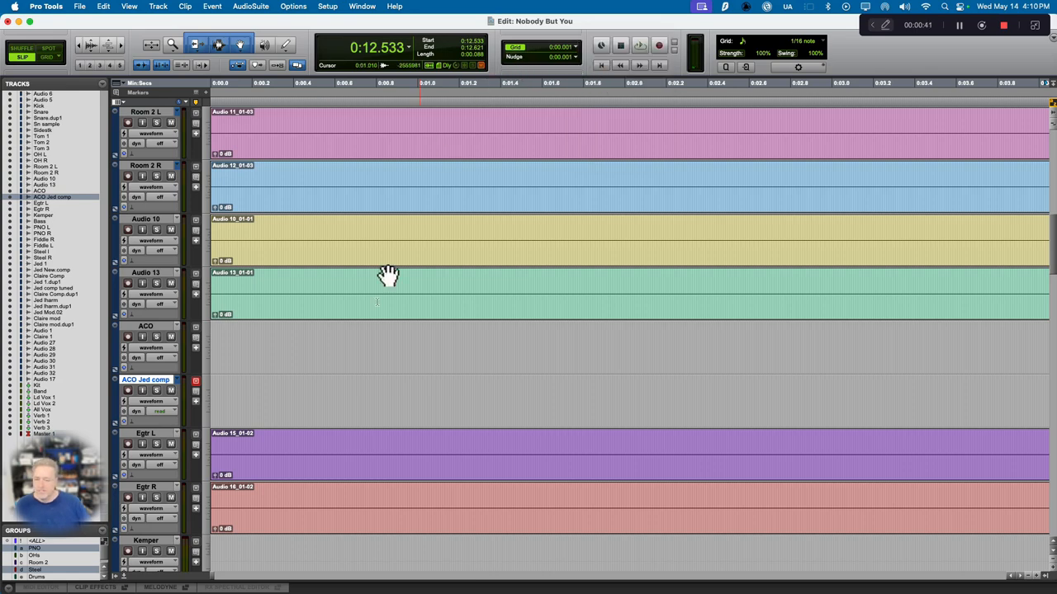
Step: Place the edit cursor on the ACO track just before its first clip, at about 0:23.149
scroll(412, 342, up, 3)
scroll(412, 341, down, 3)
scroll(412, 341, down, 2)
scroll(412, 341, right, 10)
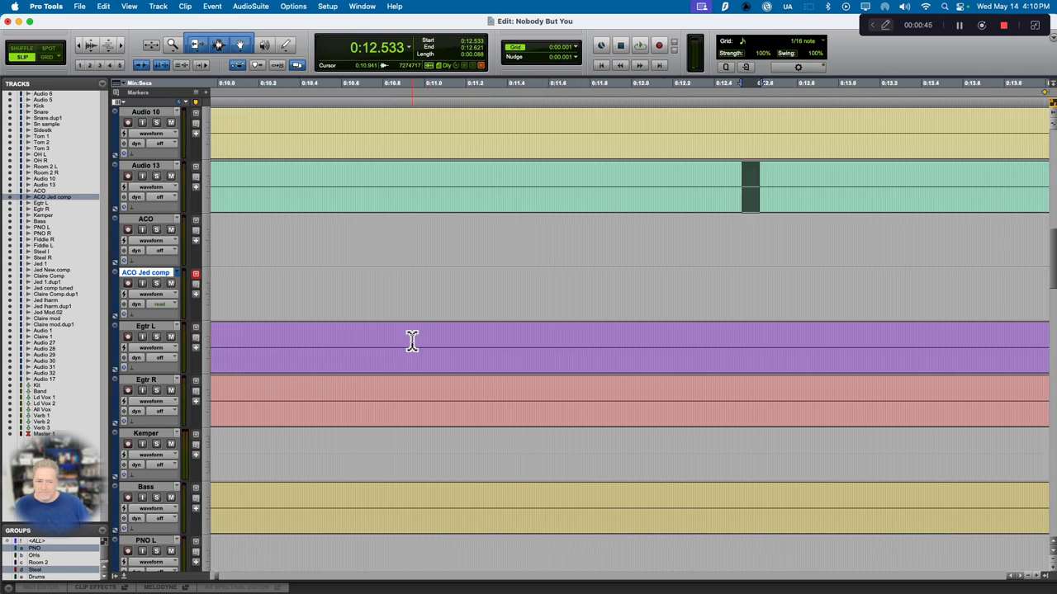
scroll(412, 341, right, 5)
scroll(412, 341, left, 6)
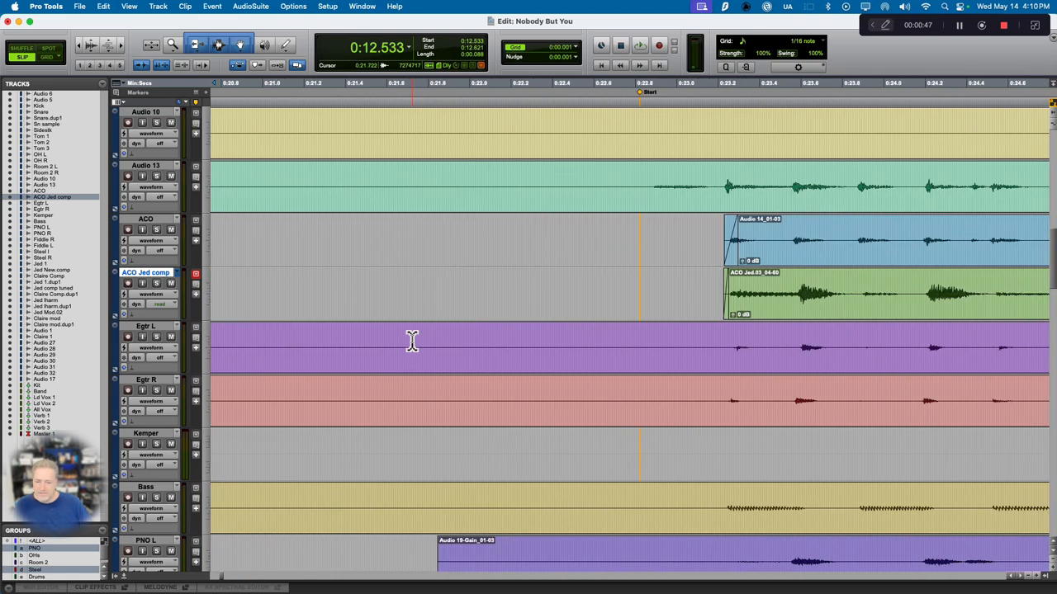
scroll(412, 341, right, 4)
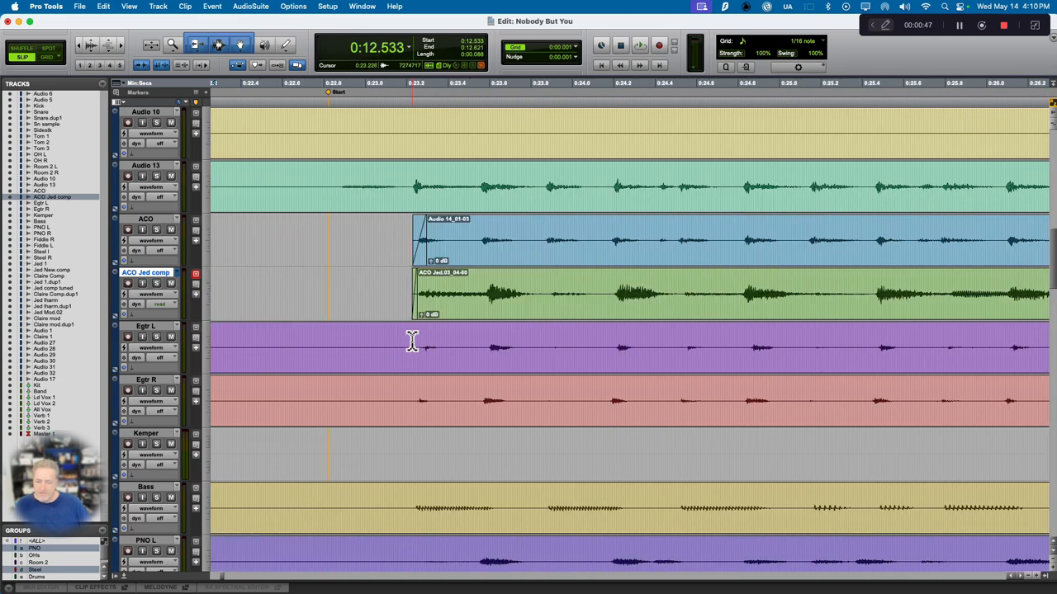
click(403, 234)
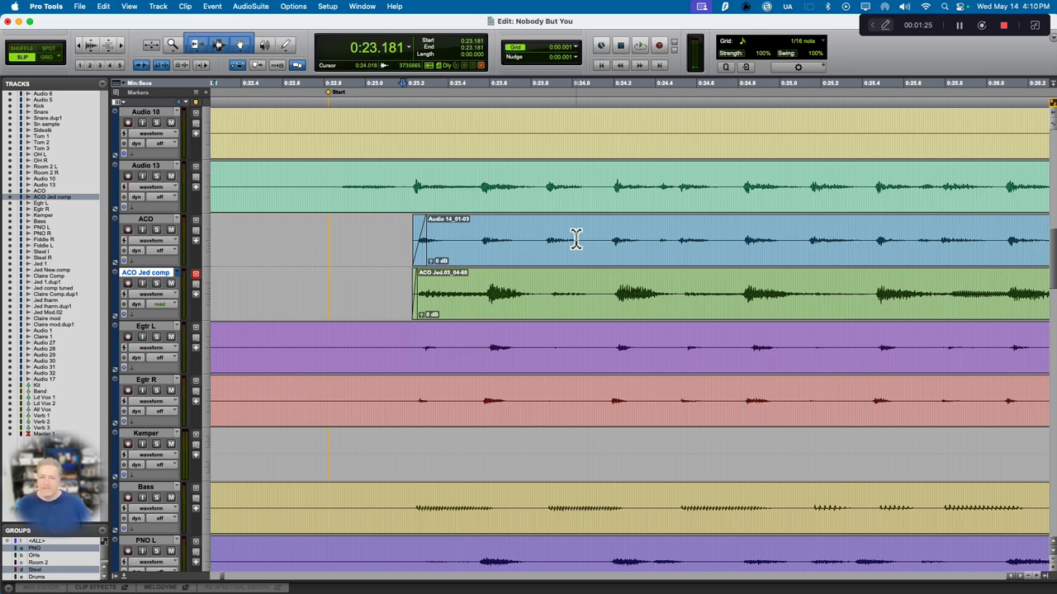
click(396, 236)
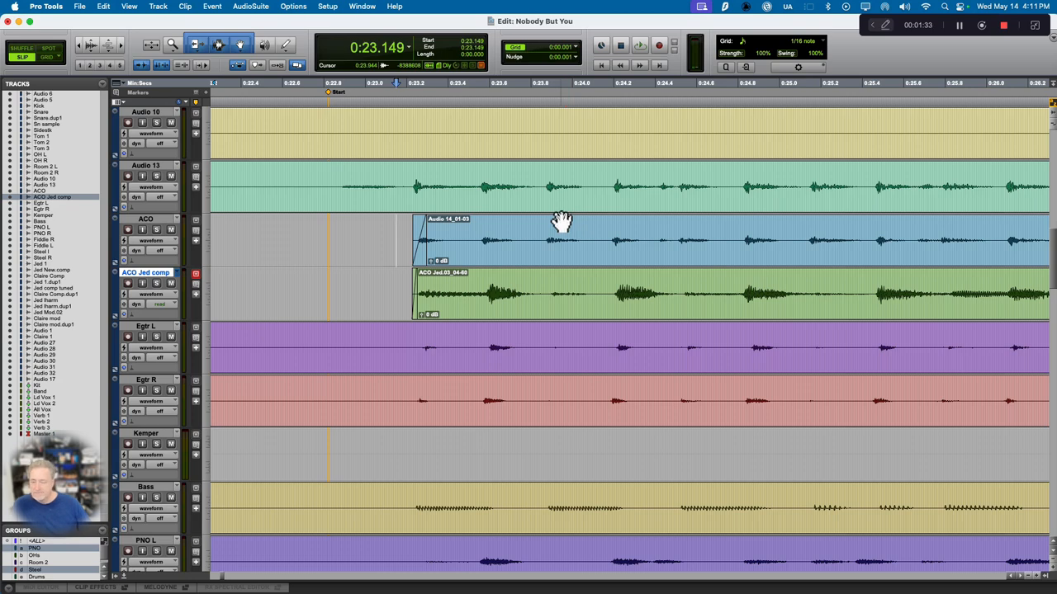
Step: Select the ACO track and separate the ACO Jed comp strum from about 0:23.588 to 0:23.855 into its own clip
key(t)
key(t)
key(t)
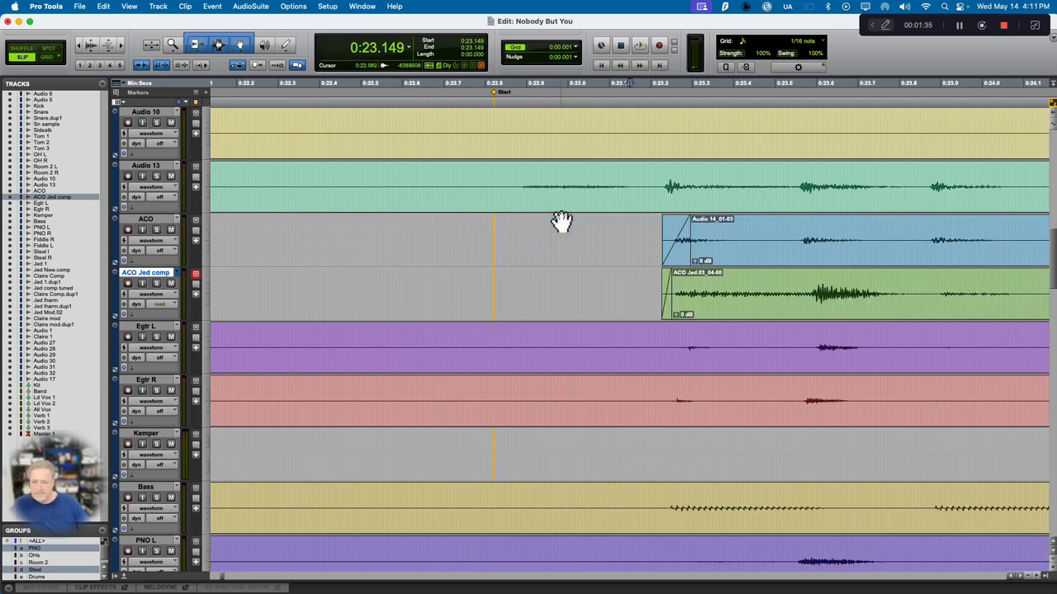
scroll(651, 233, right, 5)
scroll(651, 233, right, 2)
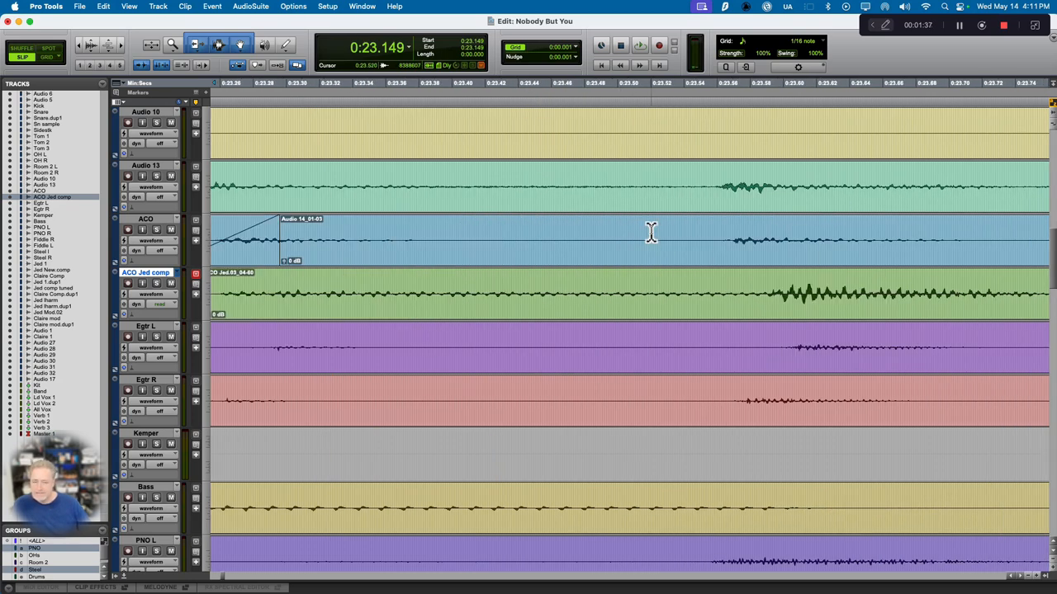
scroll(652, 233, left, 1)
scroll(651, 233, right, 5)
scroll(651, 233, left, 4)
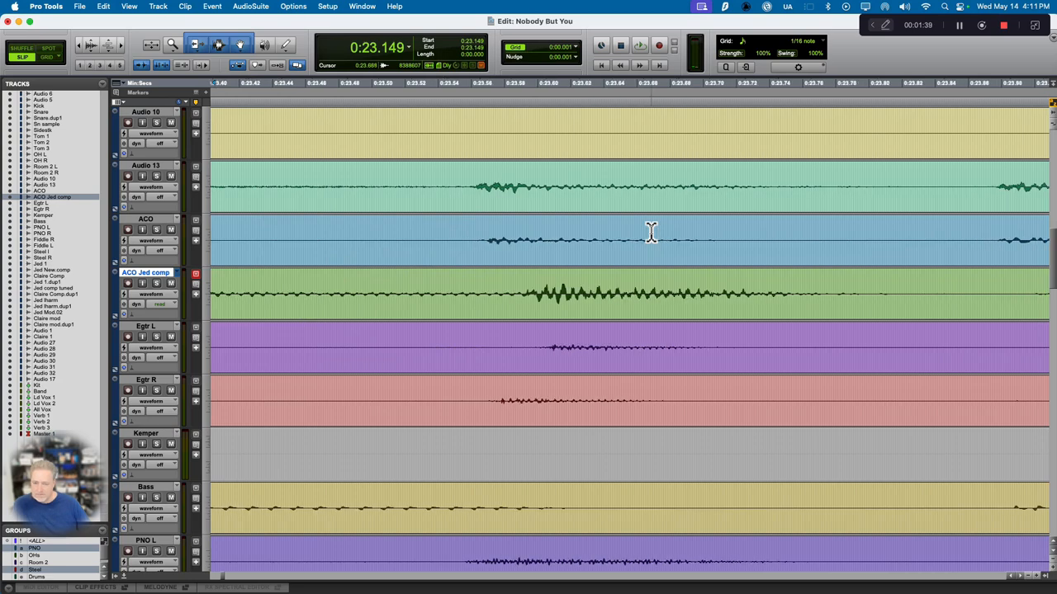
scroll(652, 233, right, 4)
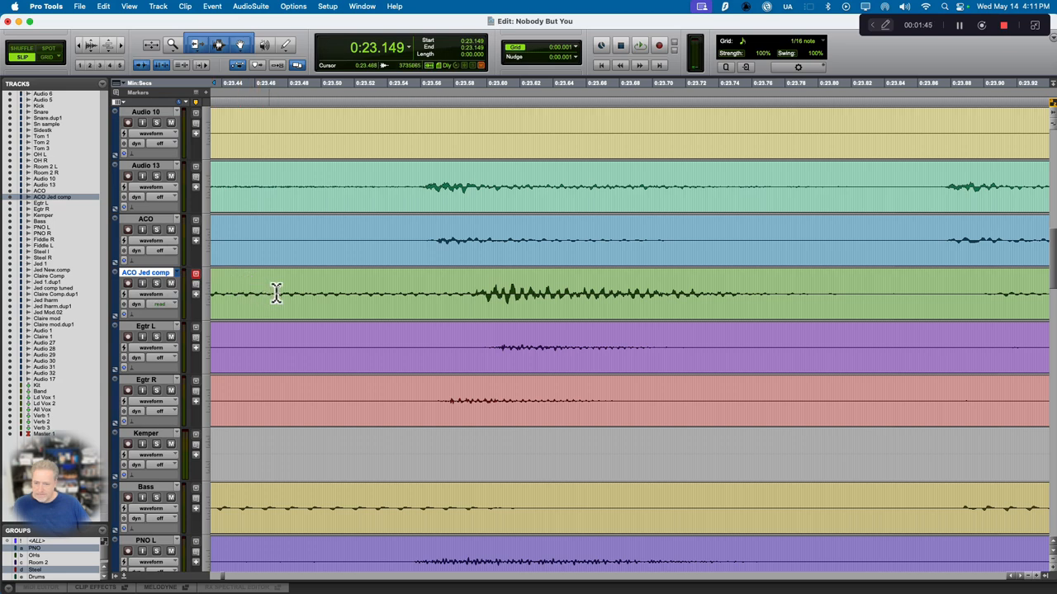
click(160, 223)
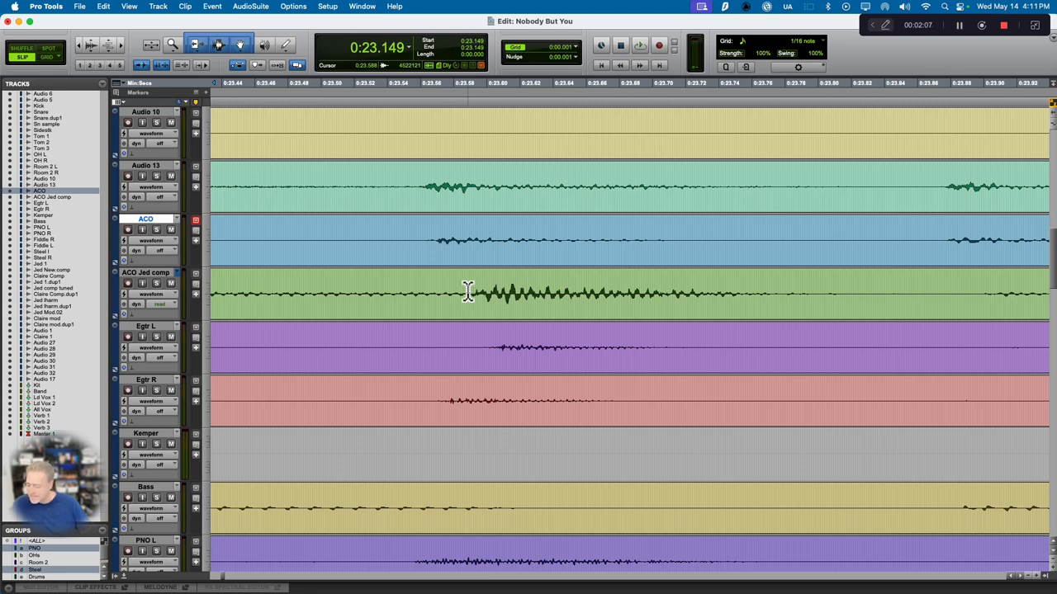
drag(467, 292, 910, 310)
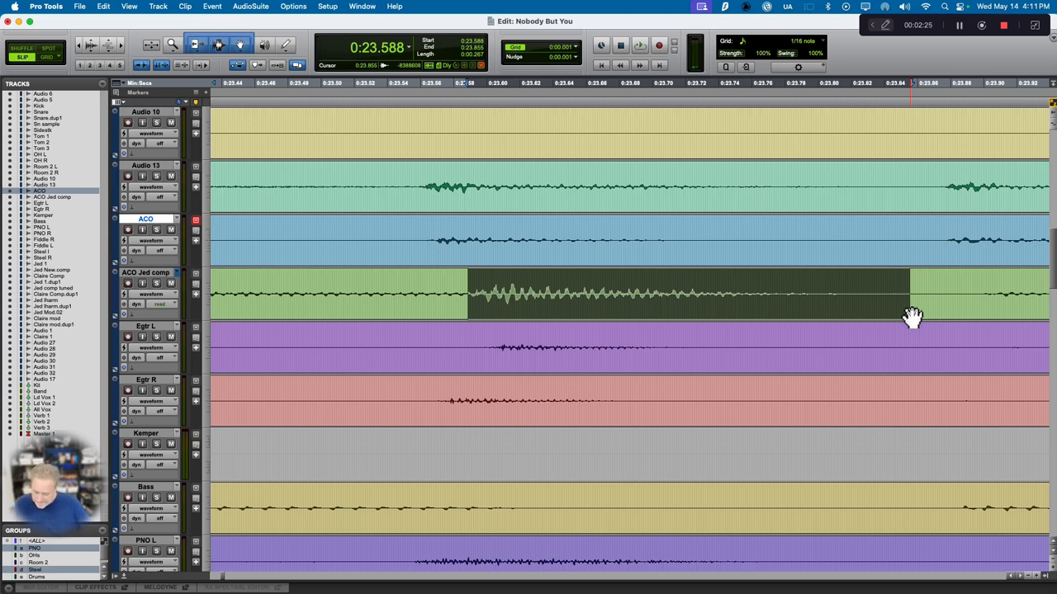
key(super+e)
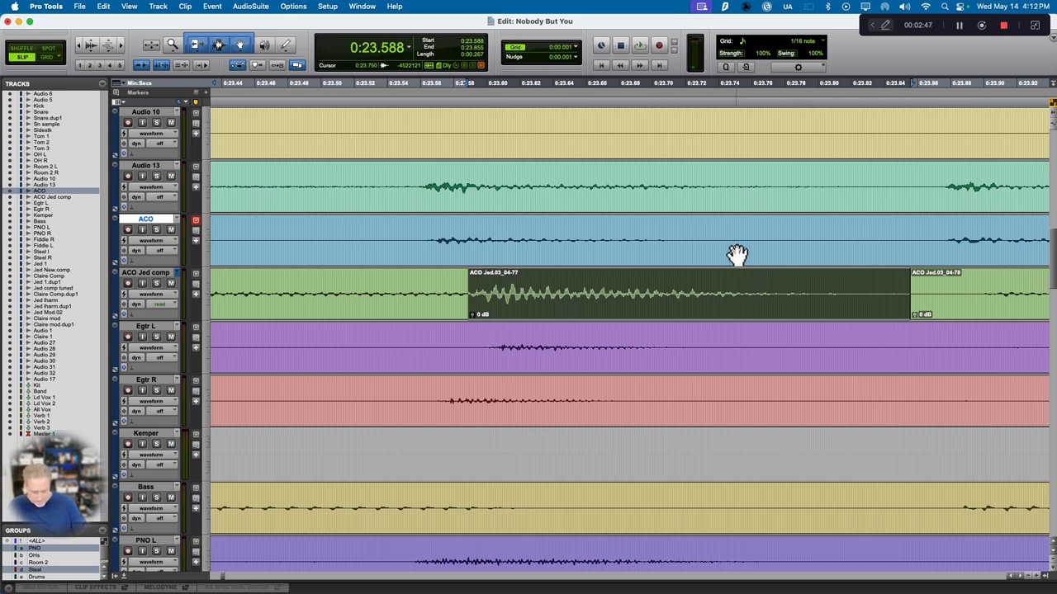
Step: Nudge the separated ACO Jed comp strum earlier in 1 msec increments until it starts at 0:23.569
key(minus)
key(minus)
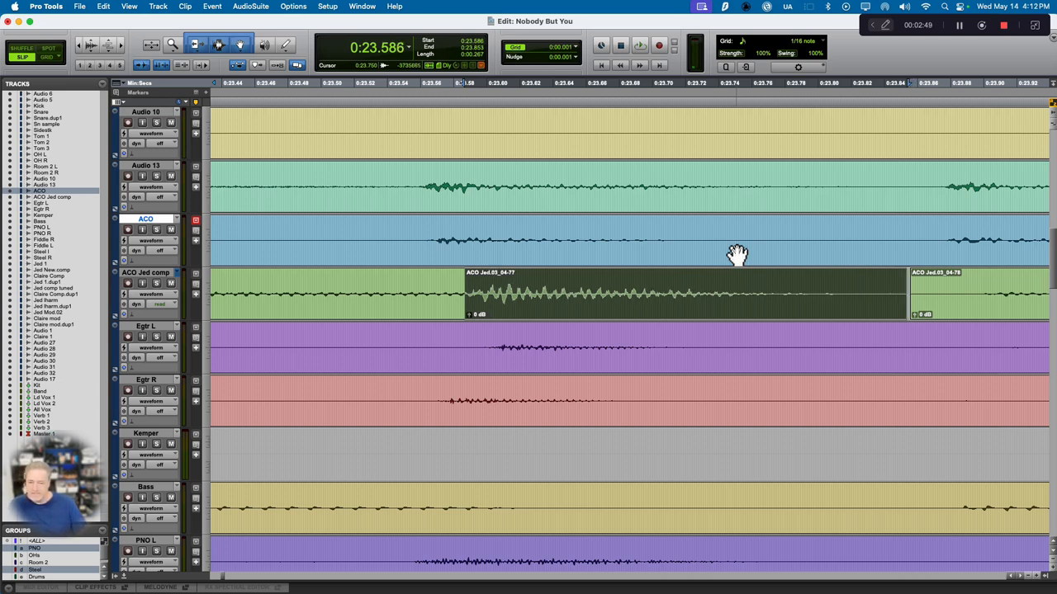
key(minus)
key(minus)
key(minus)
key(minus)
key(minus)
key(minus)
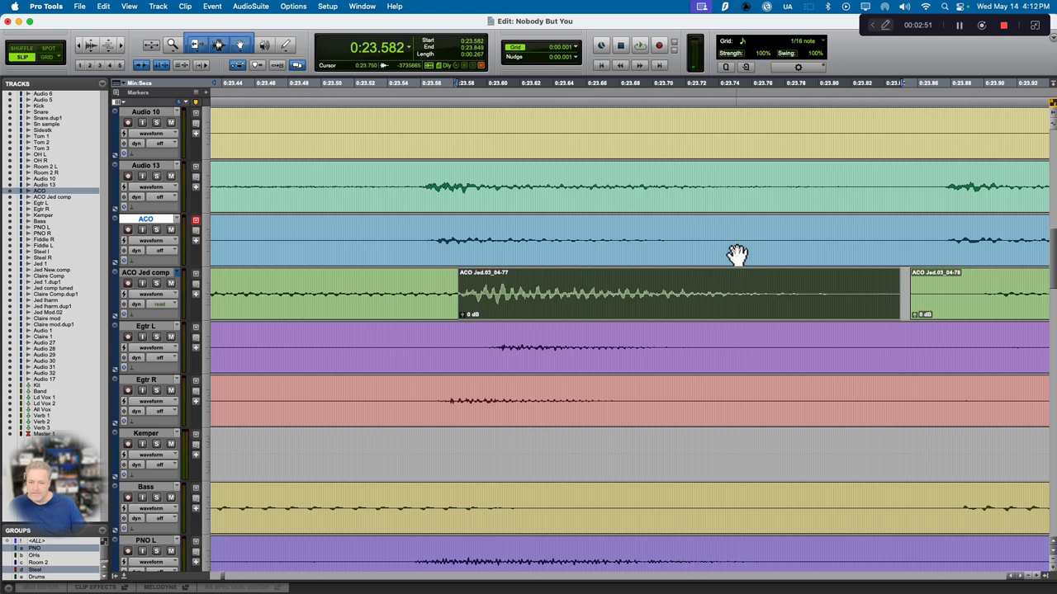
key(minus)
key(minus)
key(minus)
key(minus)
key(minus)
key(minus)
key(minus)
key(minus)
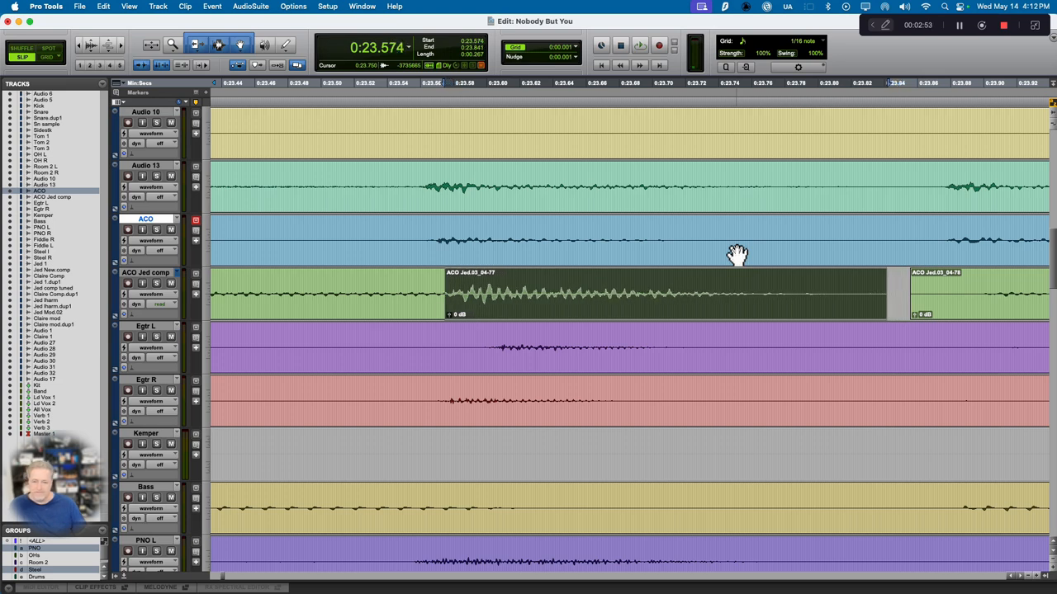
key(minus)
key(minus)
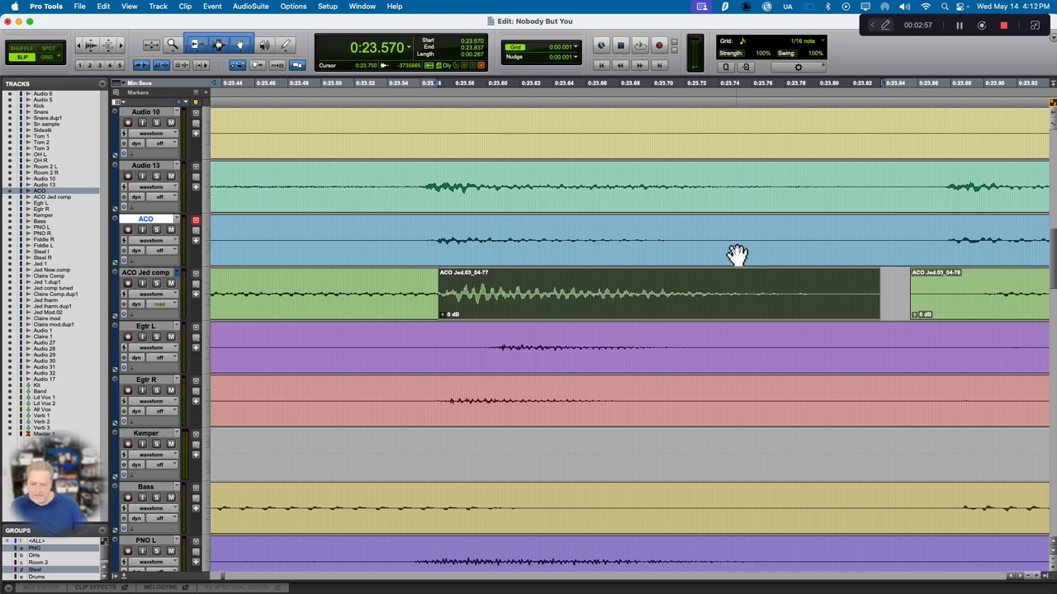
key(minus)
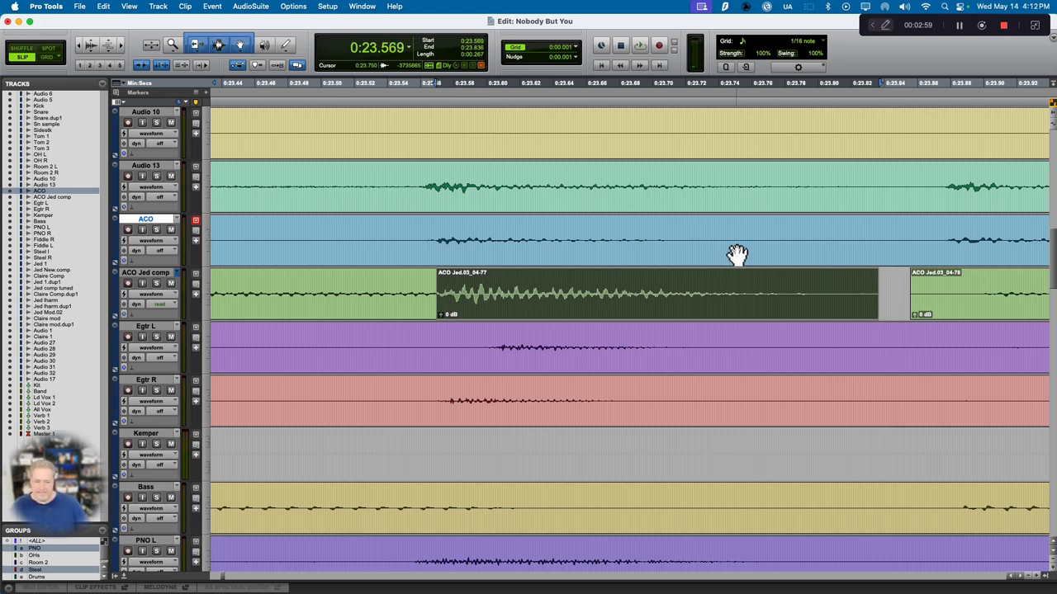
Step: Crossfade the edit at the start of the nudged ACO Jed comp strum, from about 0:23.561 to 0:23.572
drag(440, 290, 422, 287)
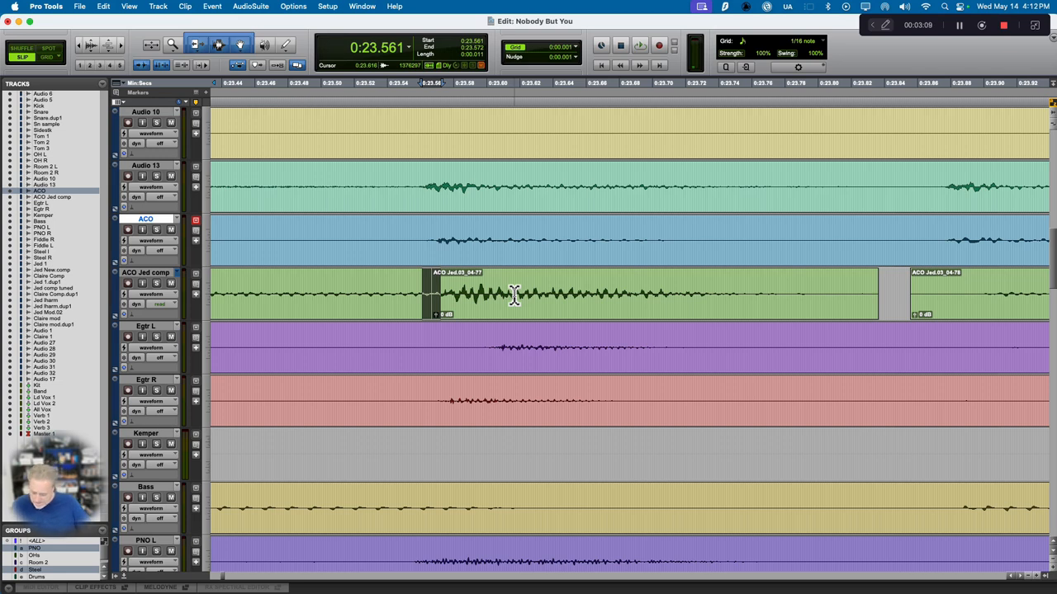
key(ctrl+super+f)
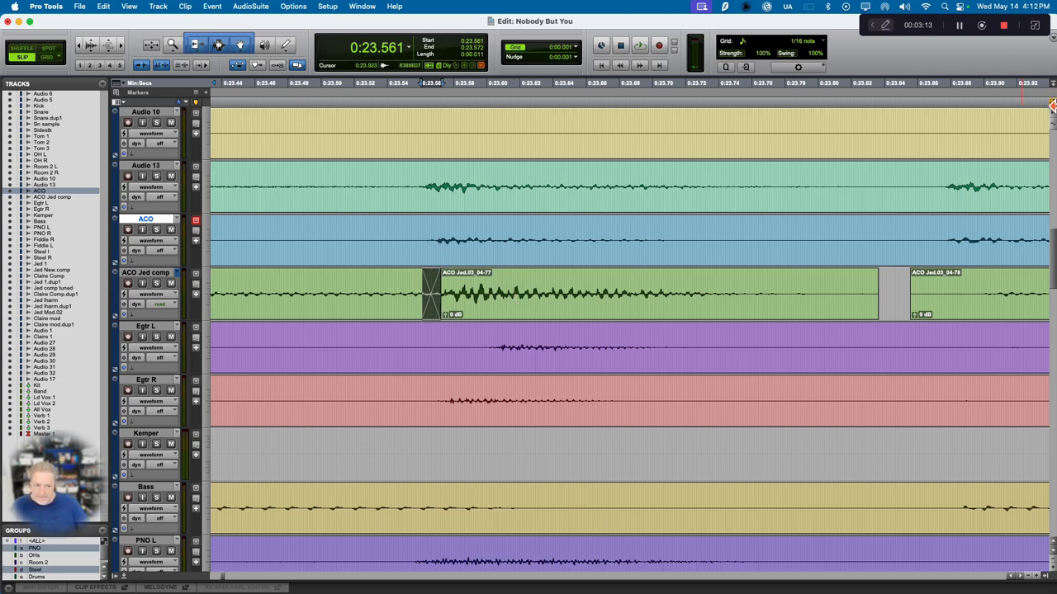
Step: Move the ACO Jed comp clip that follows the nudged strum earlier so it starts at about 0:23.839
scroll(610, 329, right, 2)
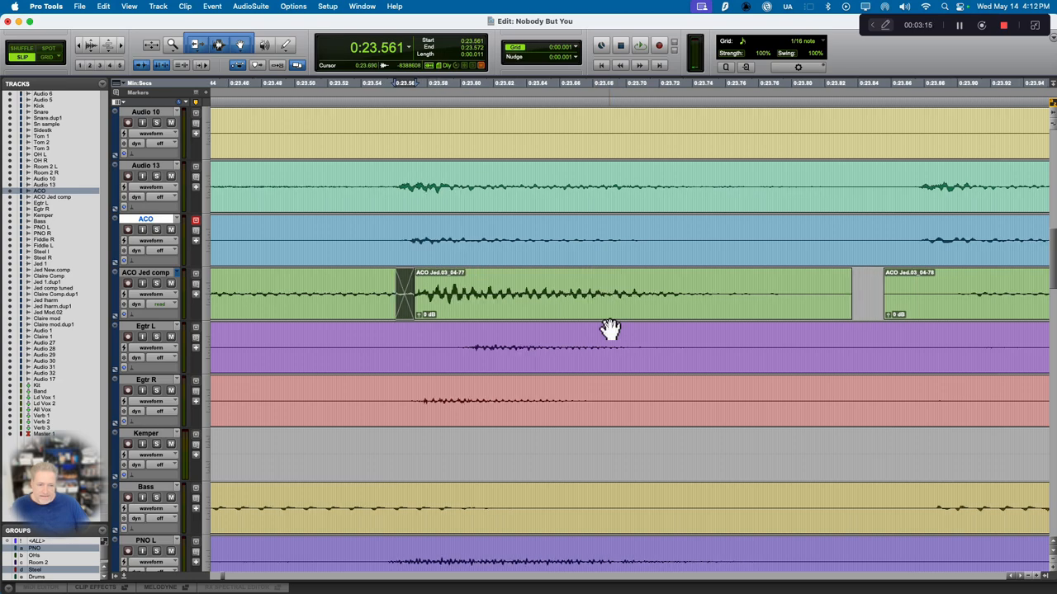
scroll(609, 329, right, 15)
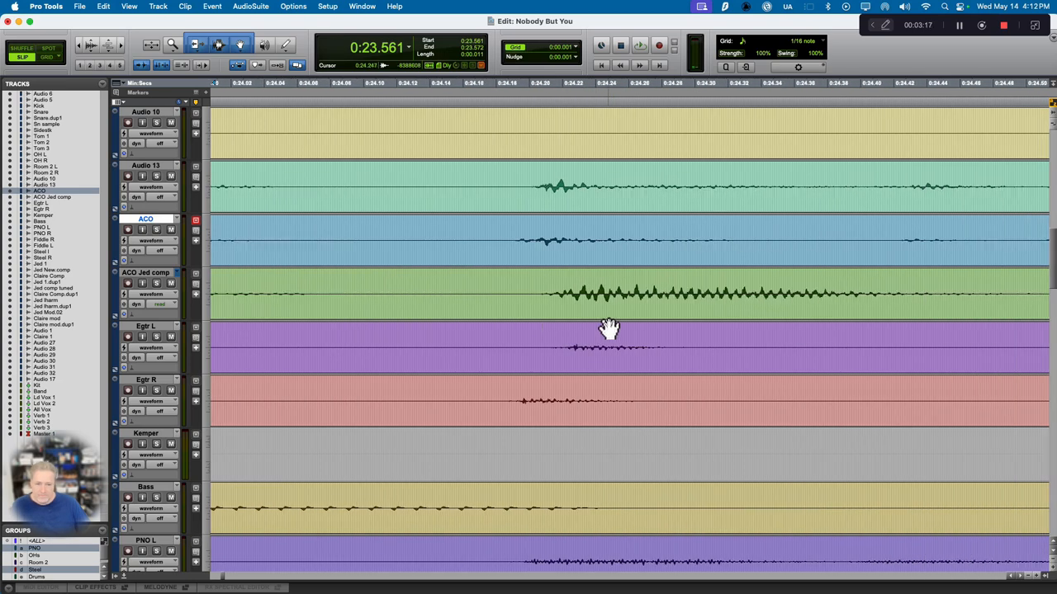
scroll(609, 329, right, 8)
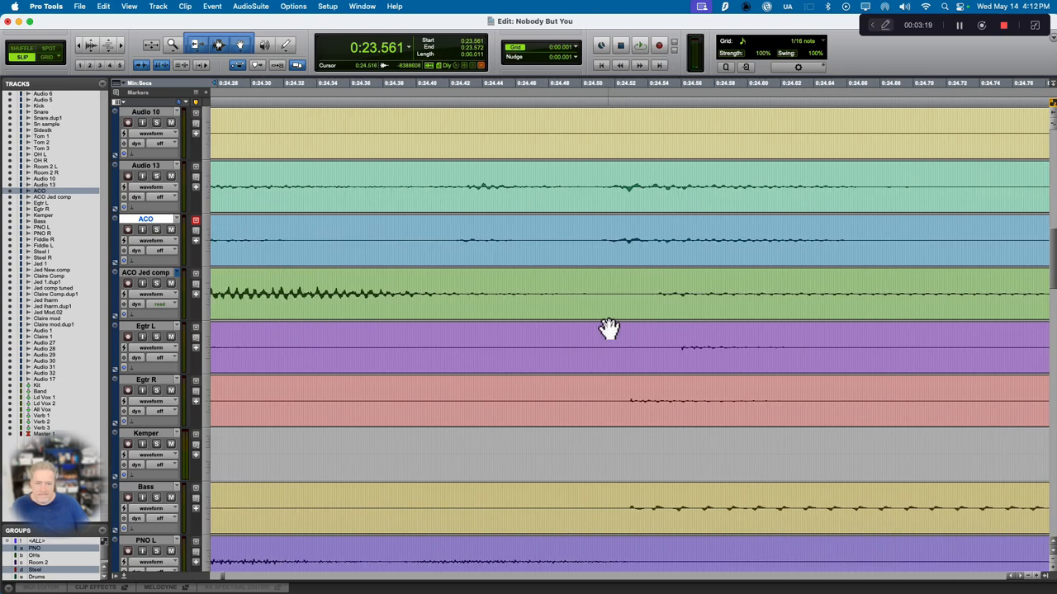
scroll(610, 329, left, 8)
scroll(674, 307, left, 7)
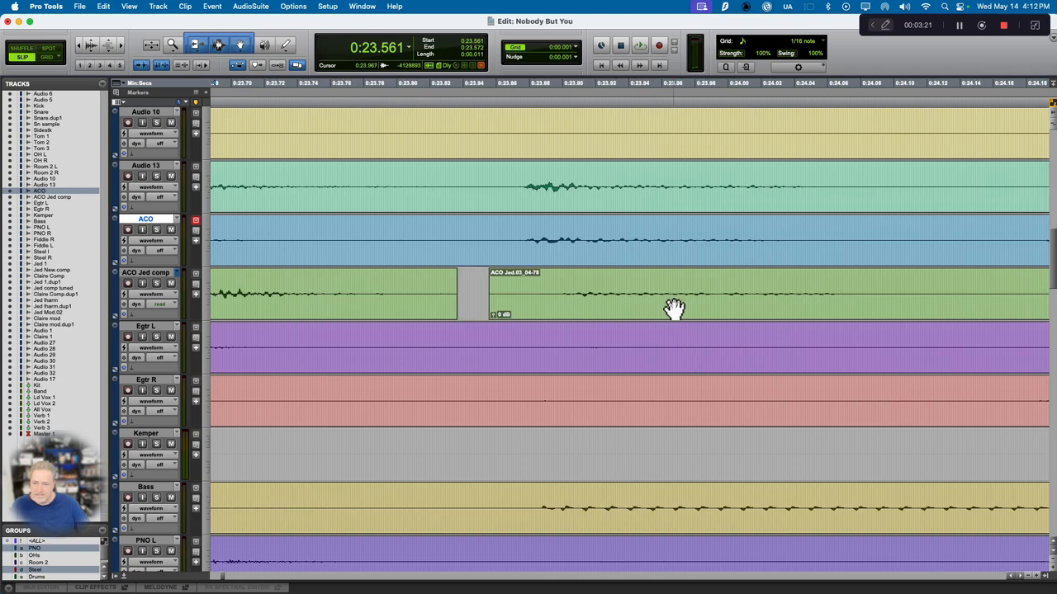
click(673, 307)
drag(665, 308, 651, 307)
Step: Split the moved ACO Jed comp clip just before the early strum, at about 0:24.808
scroll(667, 310, right, 1)
scroll(667, 309, right, 11)
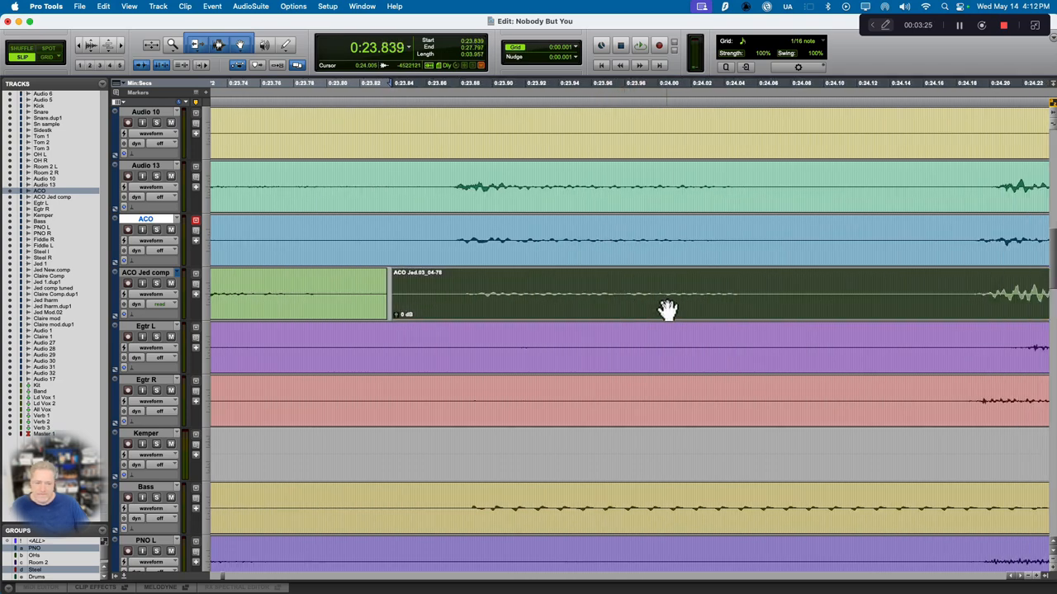
scroll(667, 309, right, 12)
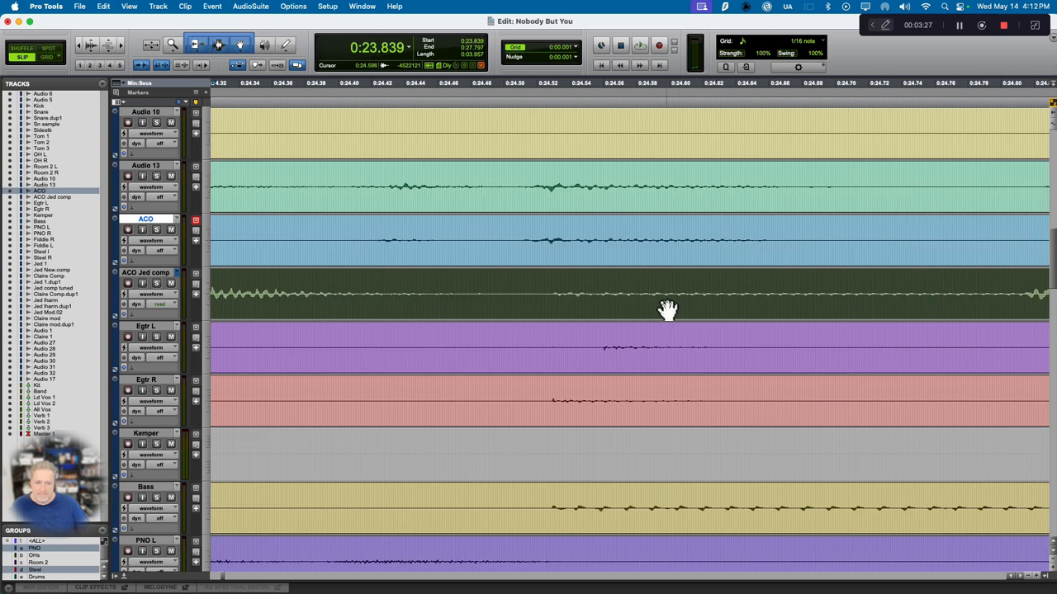
click(503, 294)
key(super+e)
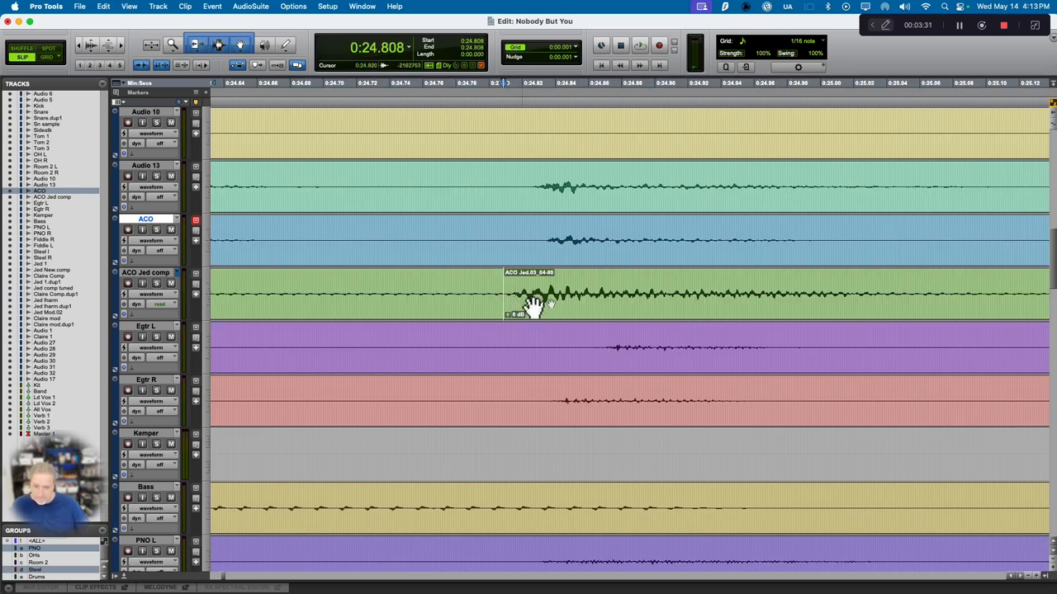
Step: Move the ACO Jed comp clip after the split later so it starts at about 0:24.827
click(549, 306)
key(period)
key(period)
key(period)
key(period)
key(period)
key(period)
key(period)
key(period)
key(period)
key(period)
key(period)
key(period)
key(period)
key(period)
key(period)
key(period)
key(period)
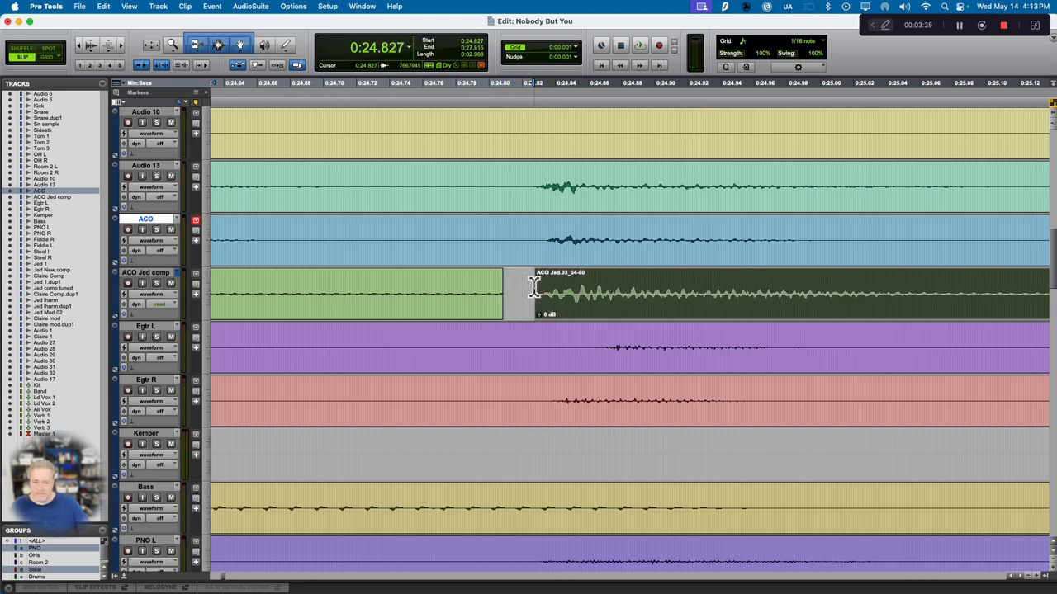
Step: Extend the delayed clip's start to close the gap, and crossfade the edit from about 0:24.784 to 0:24.818
drag(541, 286, 499, 285)
drag(519, 288, 463, 290)
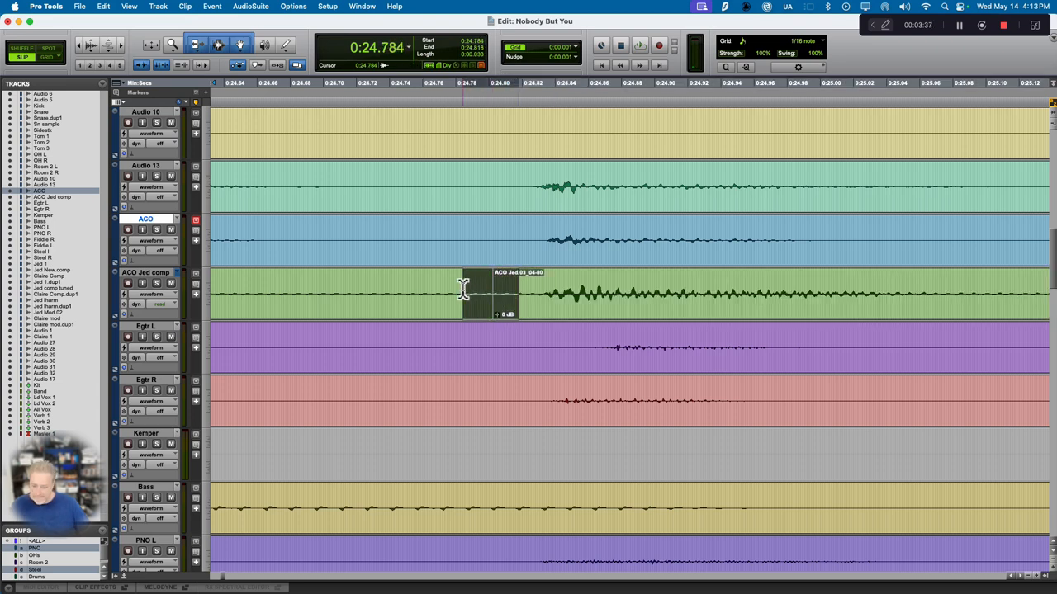
key(f)
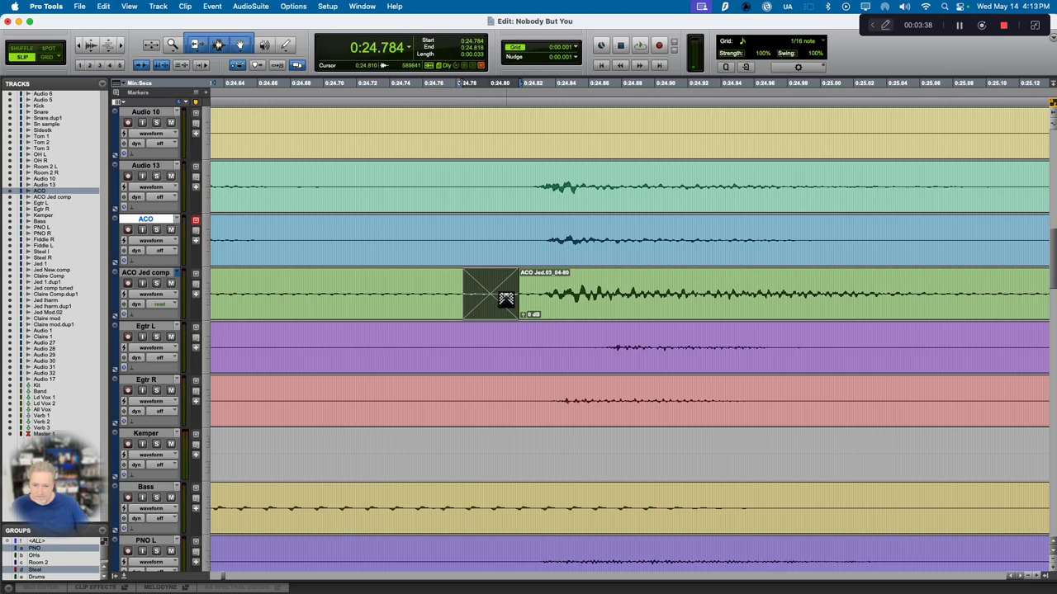
Step: Close the remaining gap on ACO Jed comp near 0:23.84 and crossfade it from about 0:23.827 to 0:23.866
scroll(506, 299, left, 5)
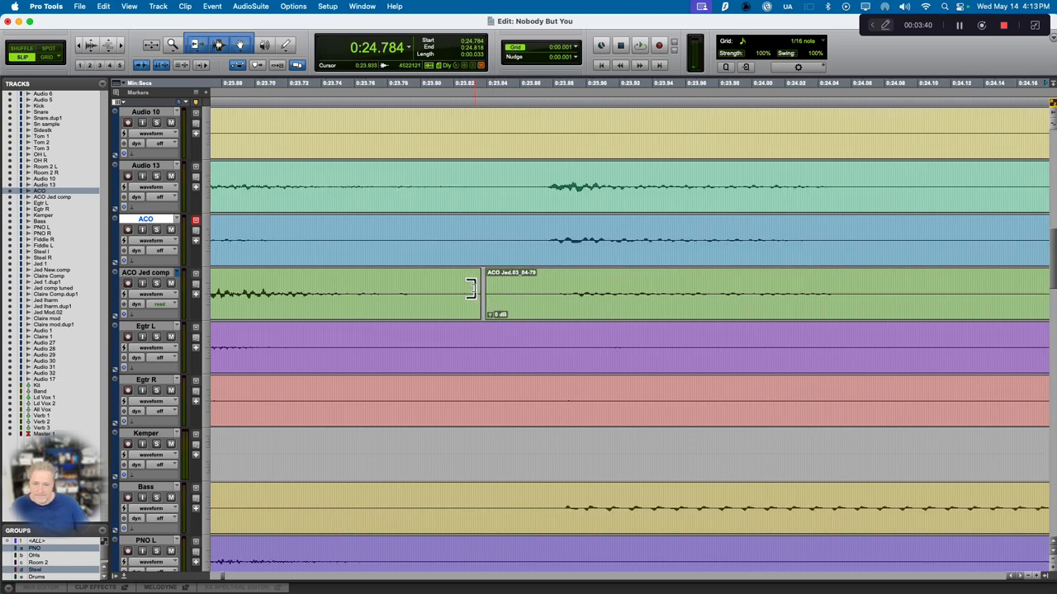
mouse_move(470, 288)
mouse_down()
mouse_move(507, 288)
mouse_move(466, 288)
mouse_up()
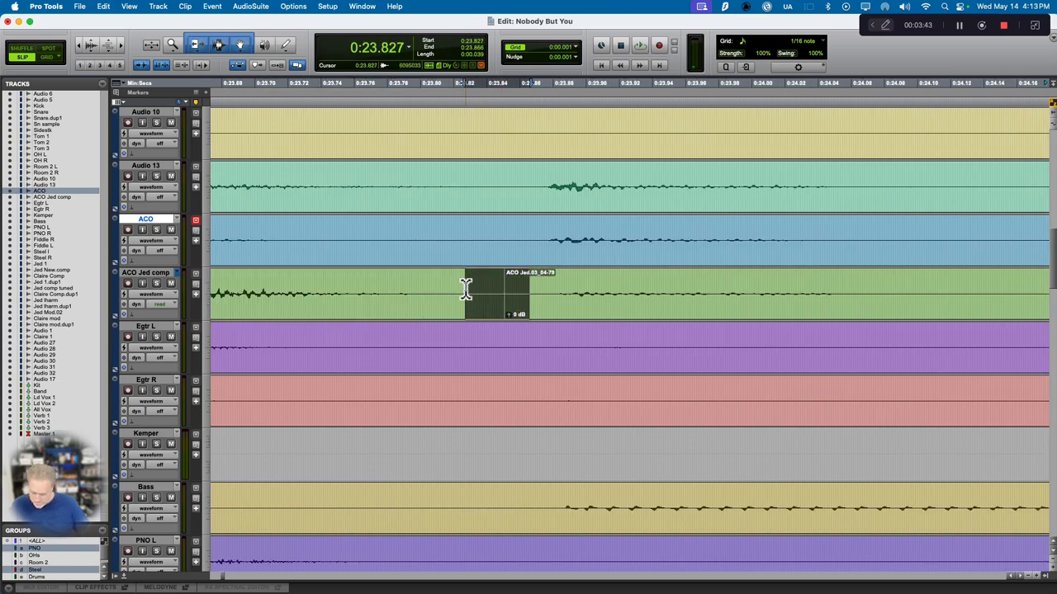
key(f)
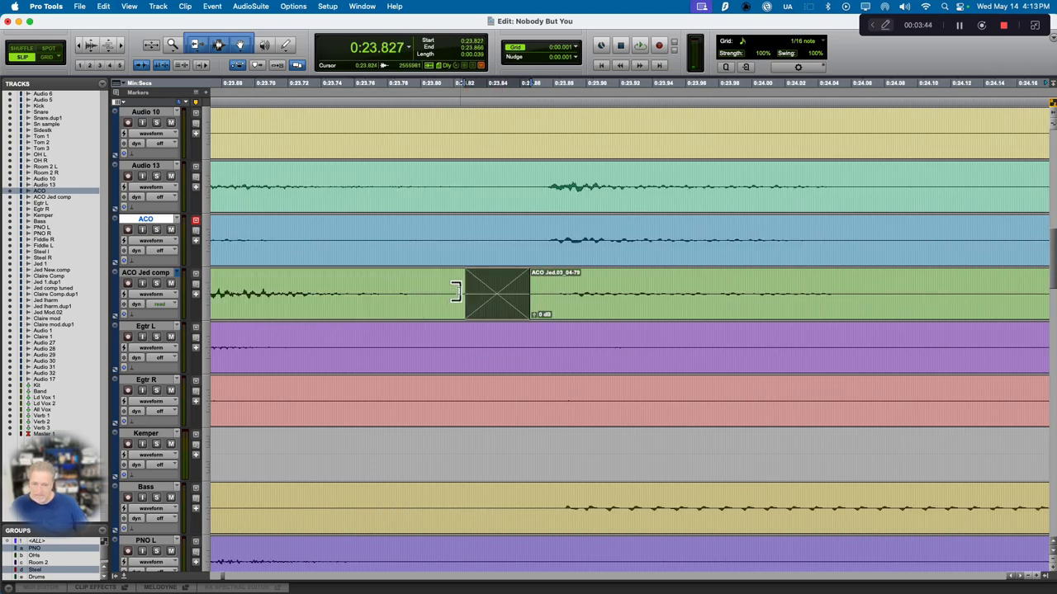
Step: Review the edited and crossfaded ACO Jed comp clips against the ACO track at a wider zoom
scroll(456, 292, right, 2)
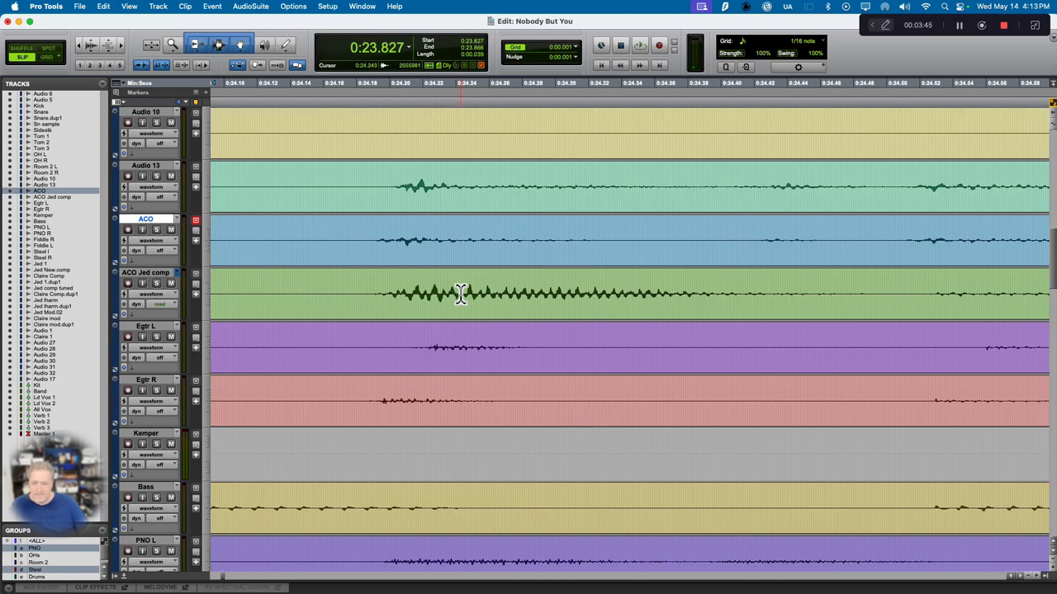
scroll(459, 294, right, 3)
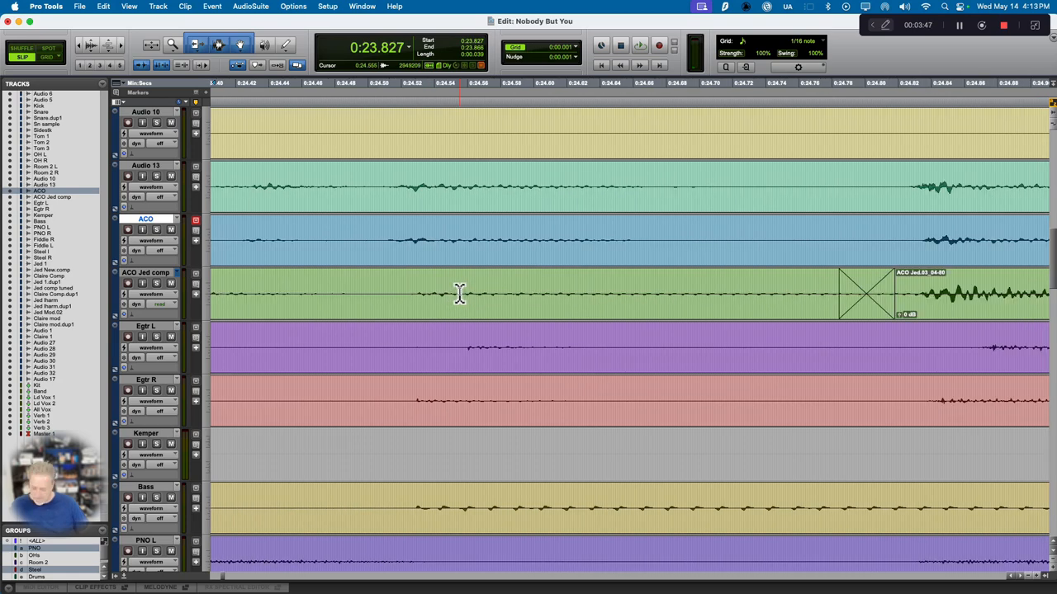
key(r)
key(r)
key(r)
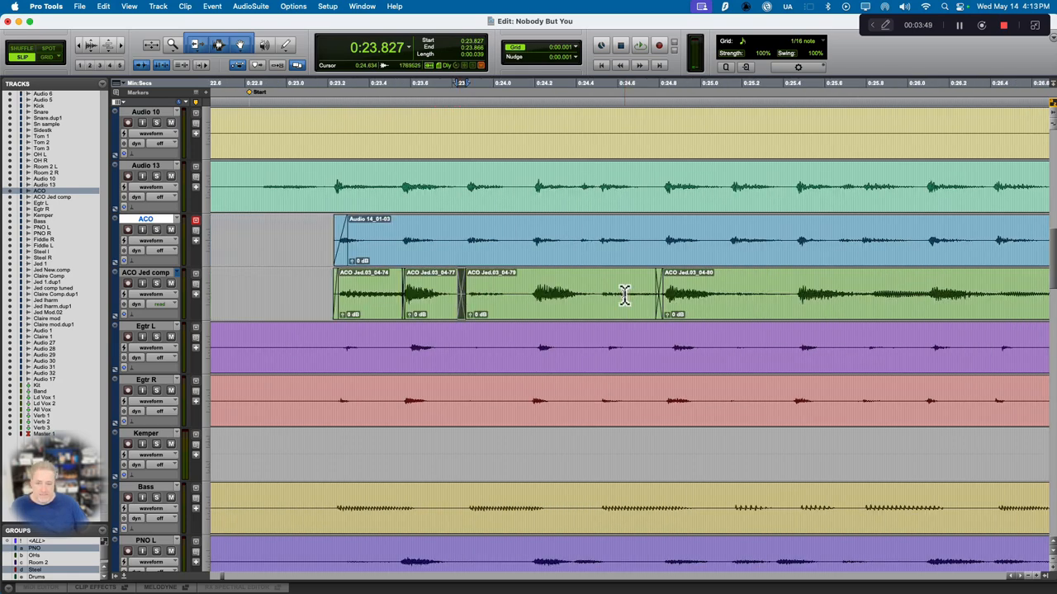
Step: Examine the ACO Jed comp timing against the ACO track from about 0:25 through 0:34 for notes that are off
scroll(582, 306, right, 3)
click(546, 293)
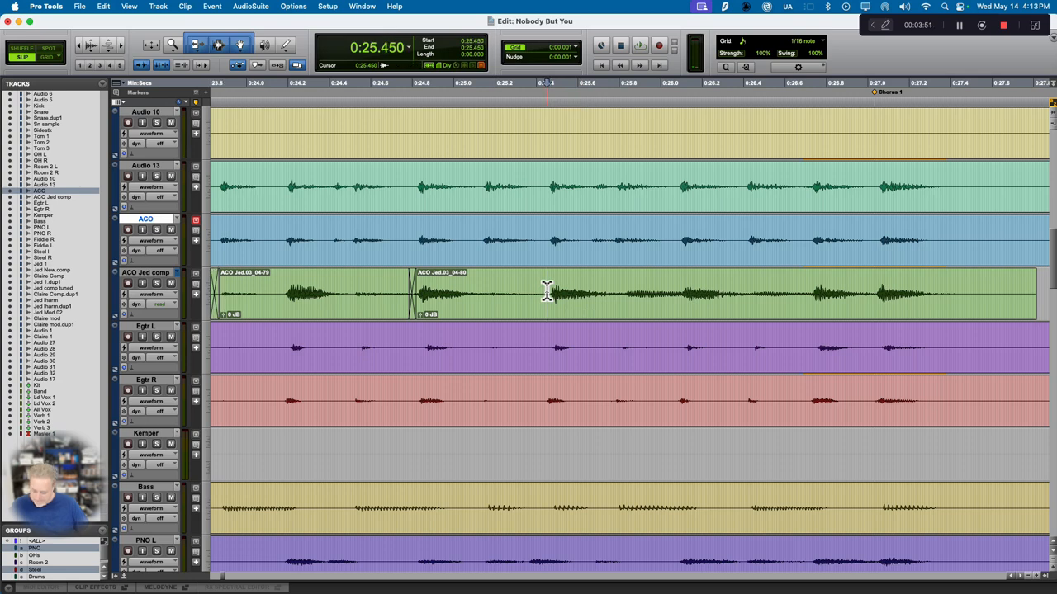
key(t)
key(t)
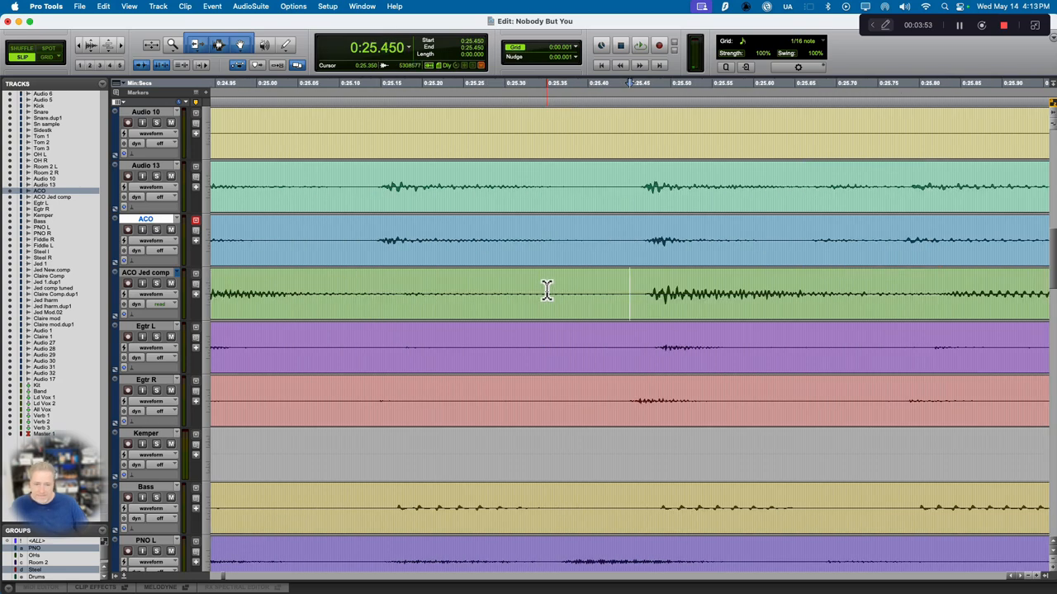
scroll(546, 290, right, 10)
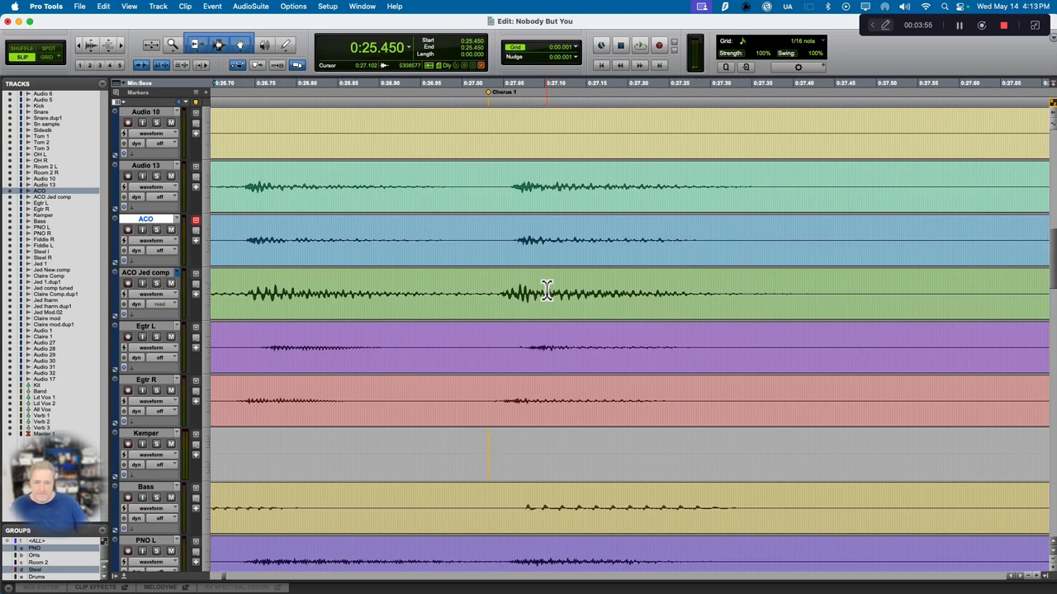
scroll(547, 290, right, 1)
scroll(546, 291, right, 8)
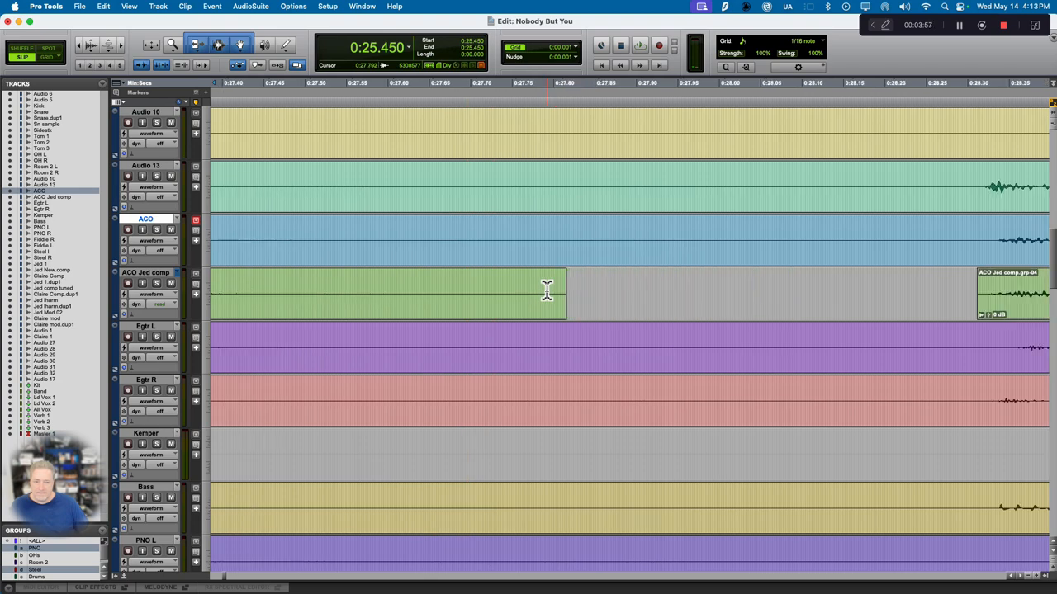
scroll(546, 291, right, 14)
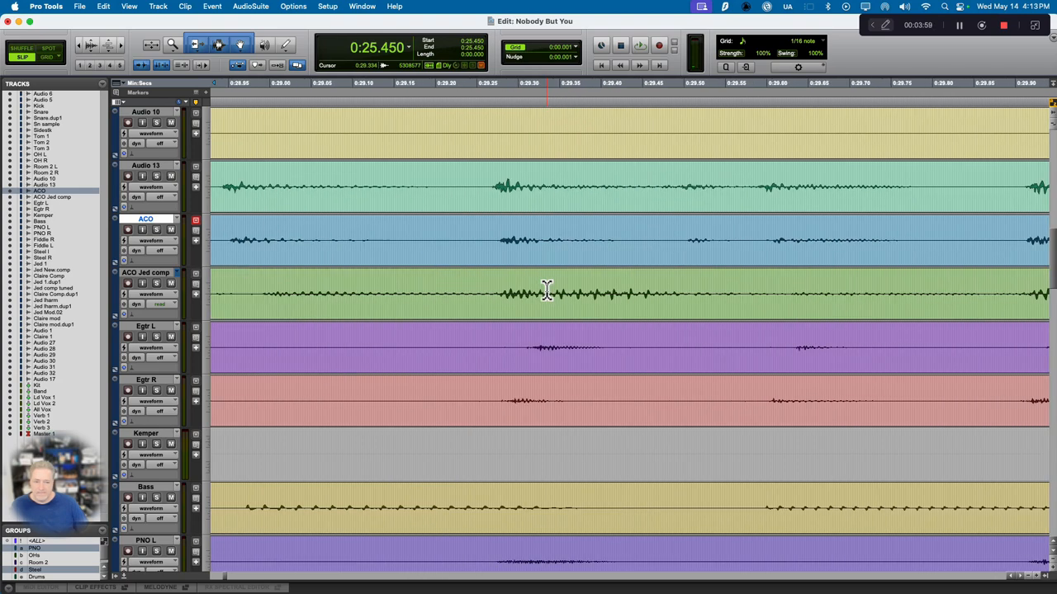
scroll(546, 290, right, 4)
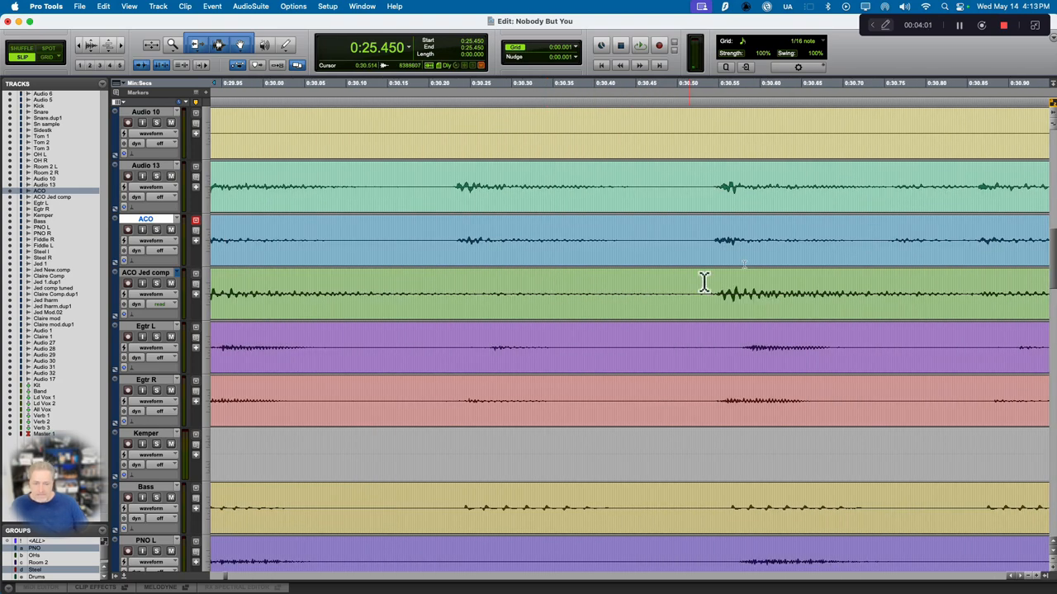
click(711, 238)
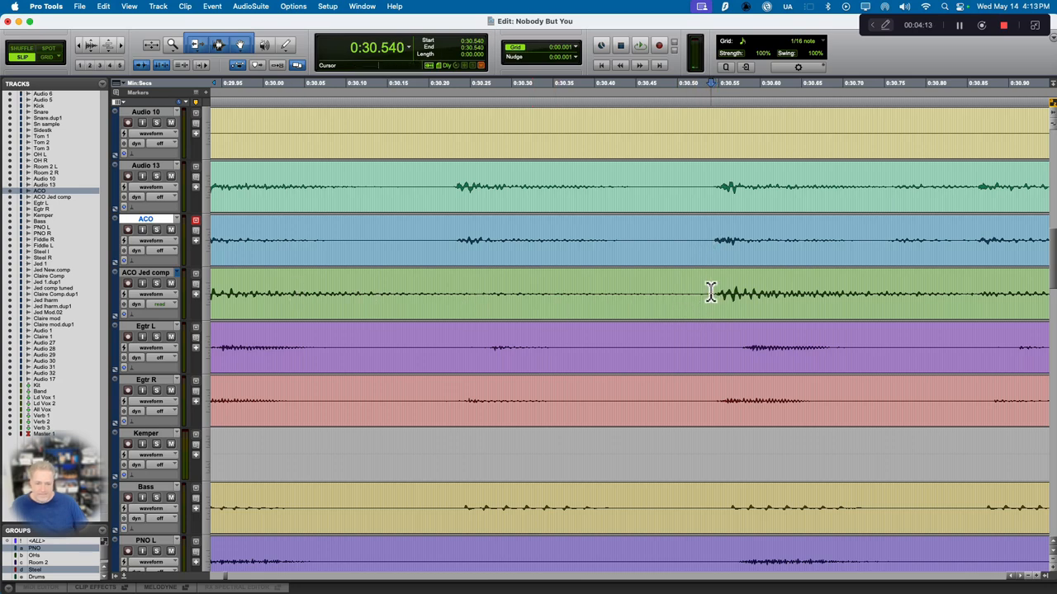
scroll(710, 290, right, 10)
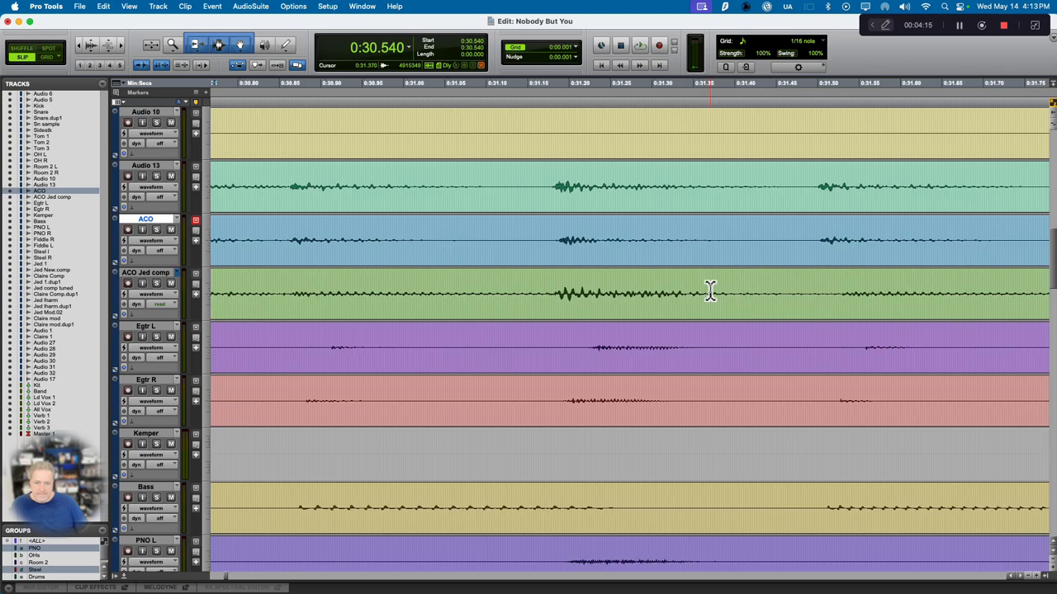
scroll(710, 290, right, 12)
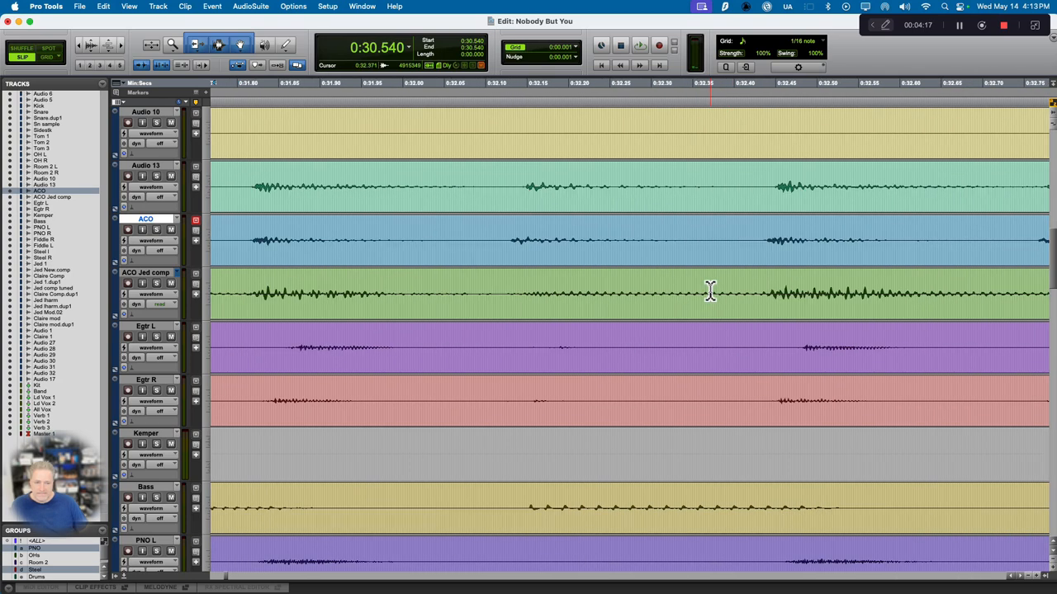
scroll(710, 291, right, 10)
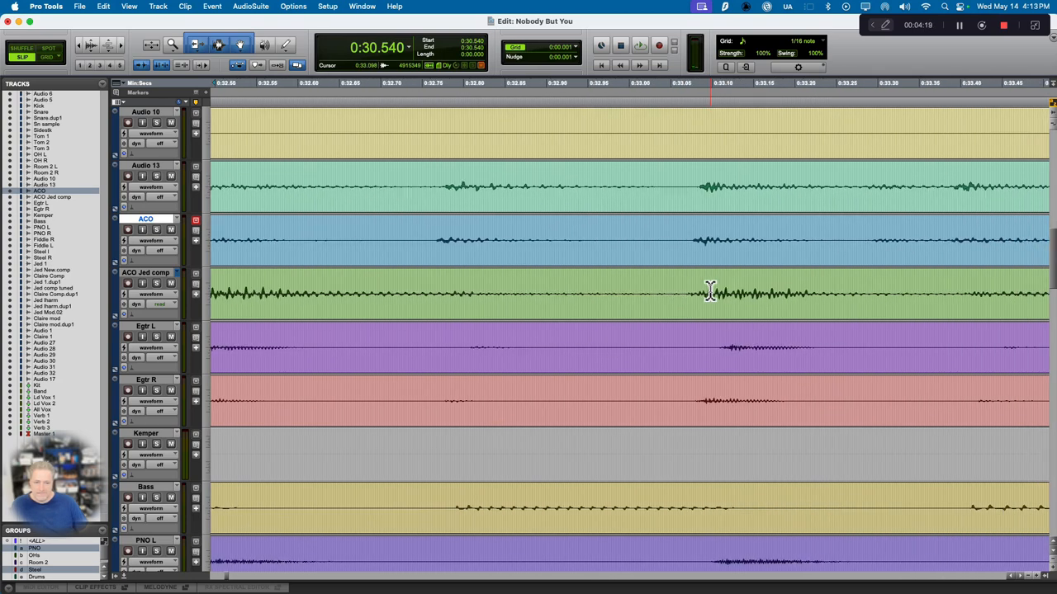
scroll(711, 291, right, 5)
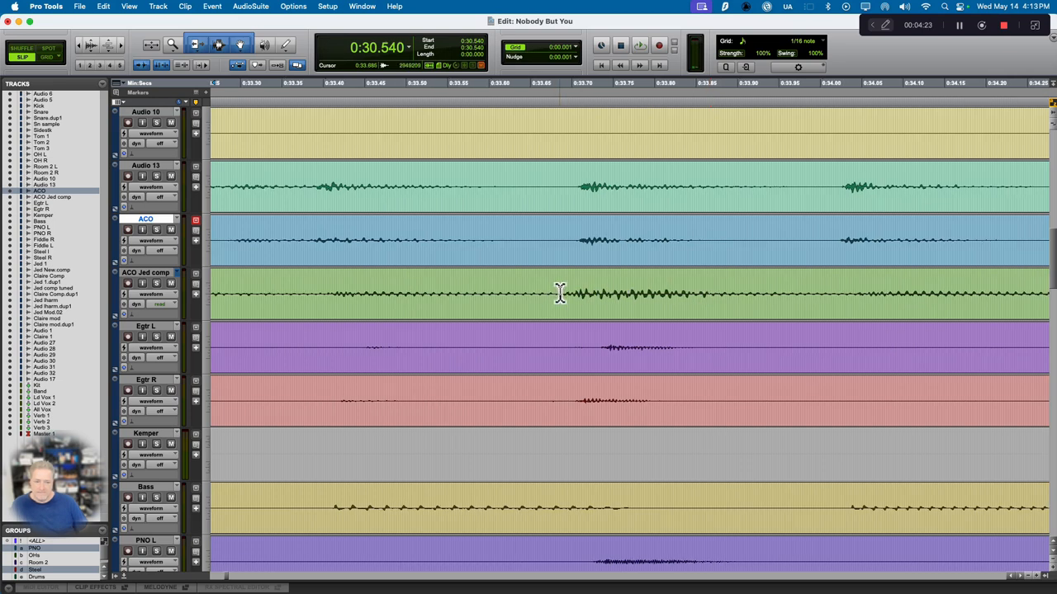
Step: Separate the ACO Jed comp note from about 0:33.686 to 0:33.977 and nudge it later to start at about 0:33.701
drag(560, 293, 802, 294)
key(super+e)
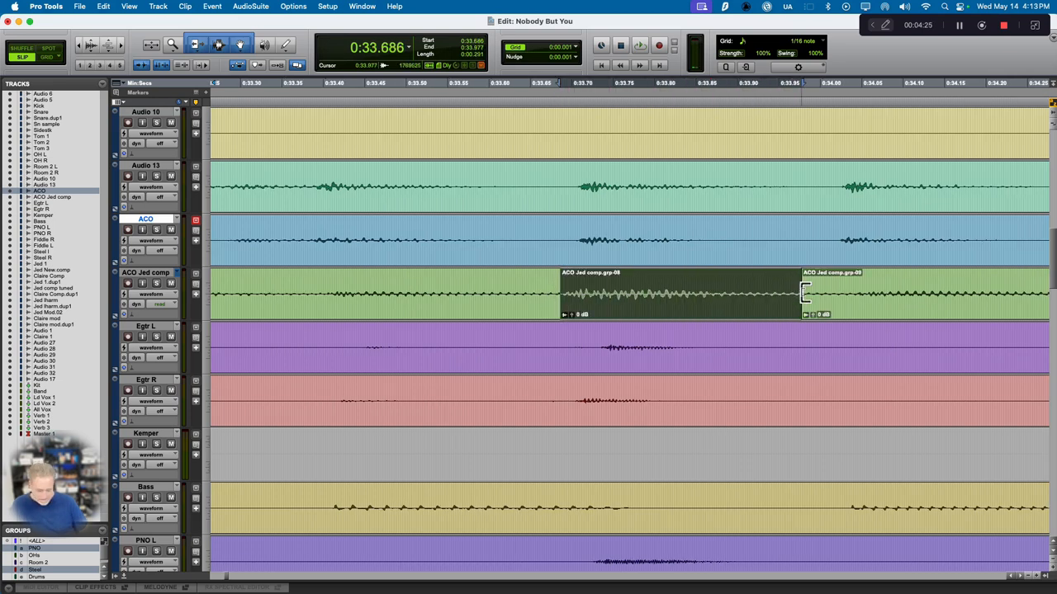
key(KP_Add)
key(KP_Add)
key(KP_Add)
key(KP_Add)
key(KP_Add)
key(KP_Add)
key(KP_Add)
key(KP_Add)
key(KP_Add)
key(KP_Add)
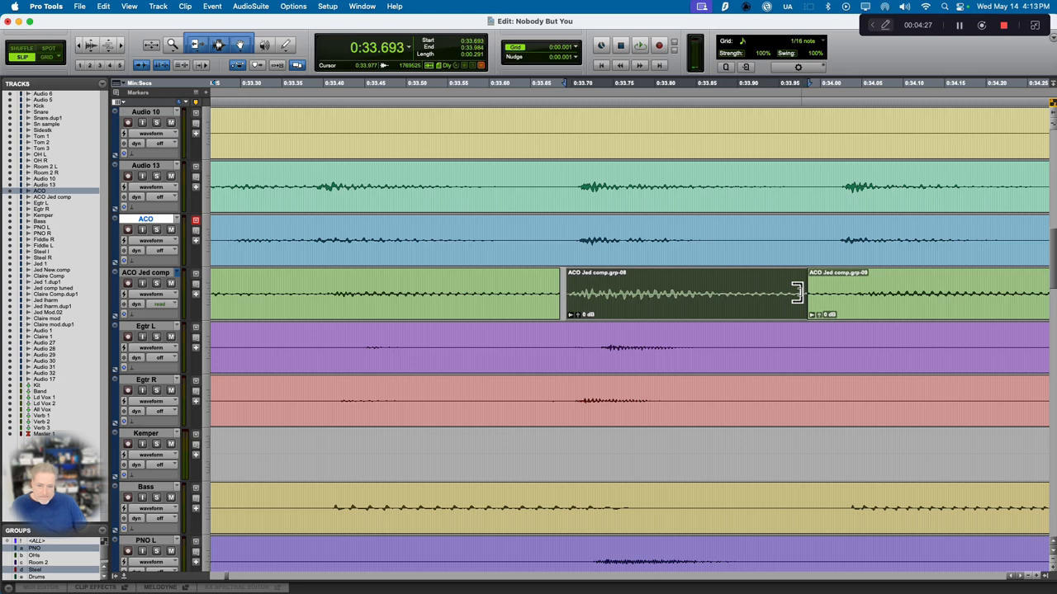
key(KP_Add)
key(KP_Add)
key(KP_Add)
key(KP_Add)
key(KP_Add)
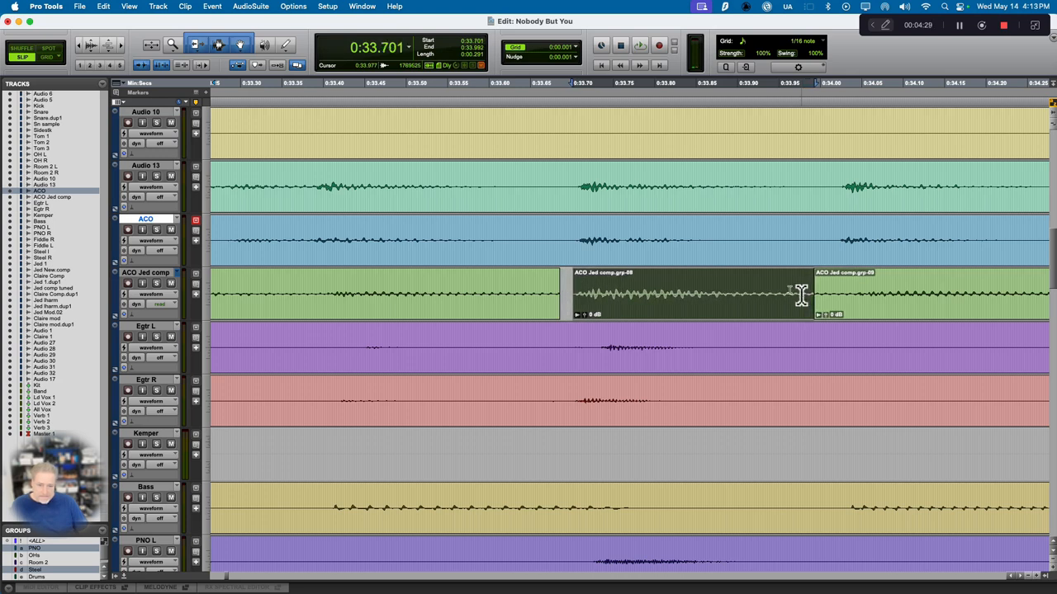
drag(573, 237, 761, 237)
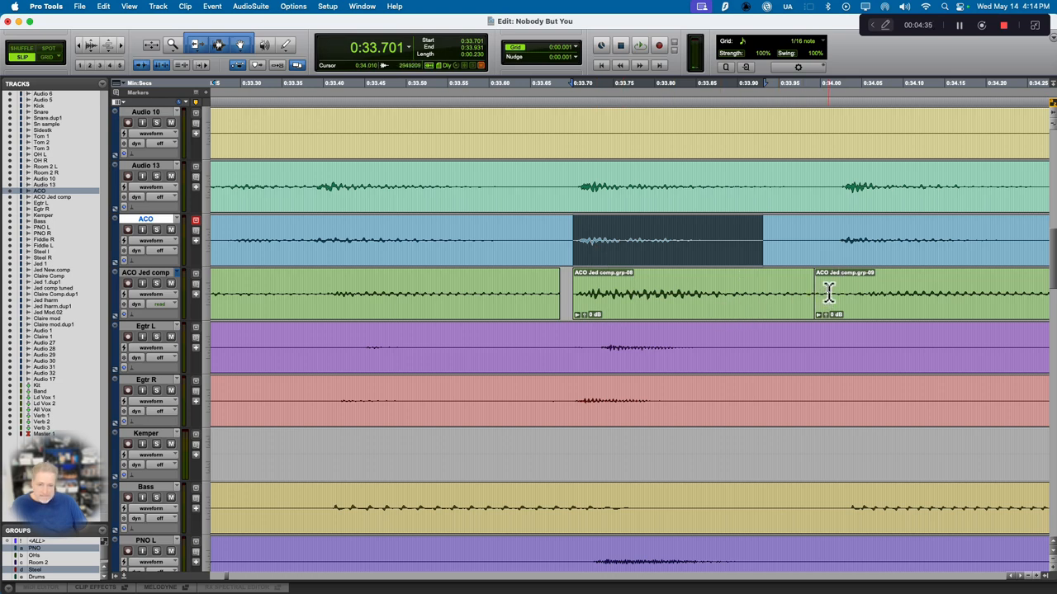
Step: Crossfade the end of the nudged clip from about 0:33.970 to 0:34.008, and close and crossfade its front gap from about 0:33.668 to 0:33.691
drag(826, 289, 798, 290)
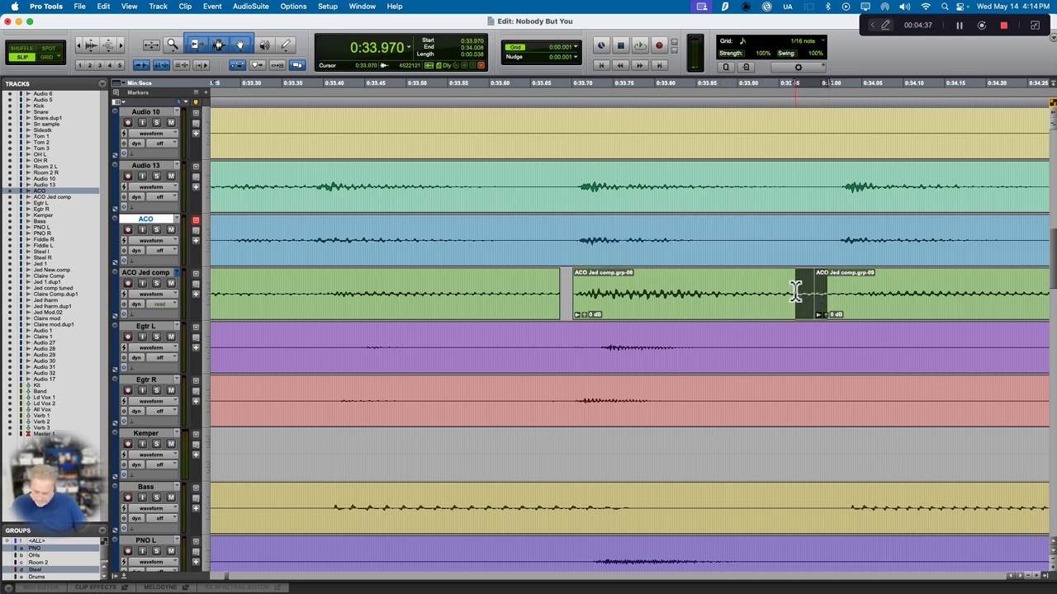
key(ctrl+super+f)
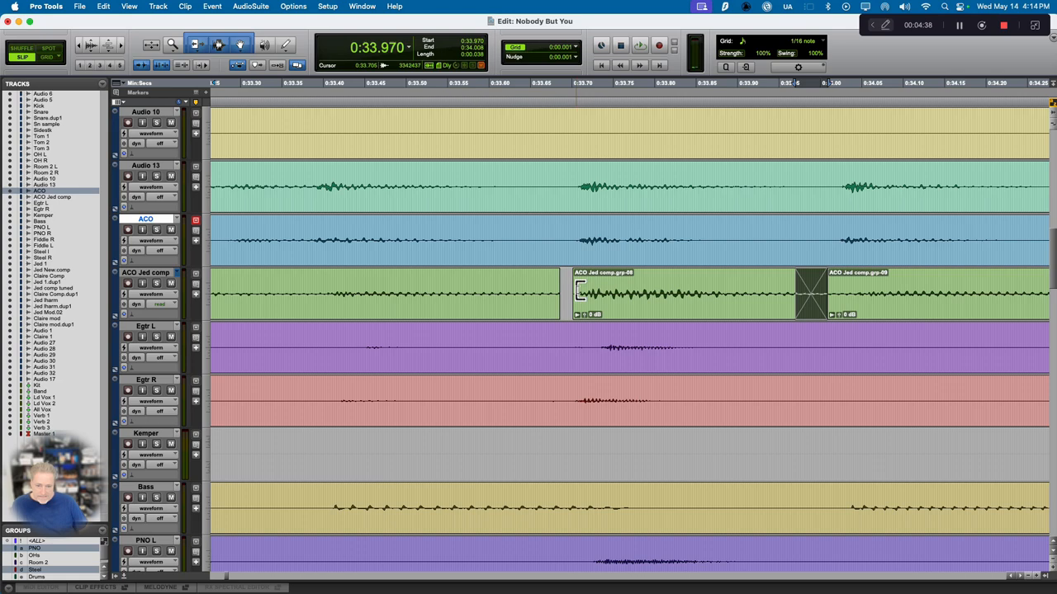
drag(580, 291, 563, 290)
key(ctrl+super+f)
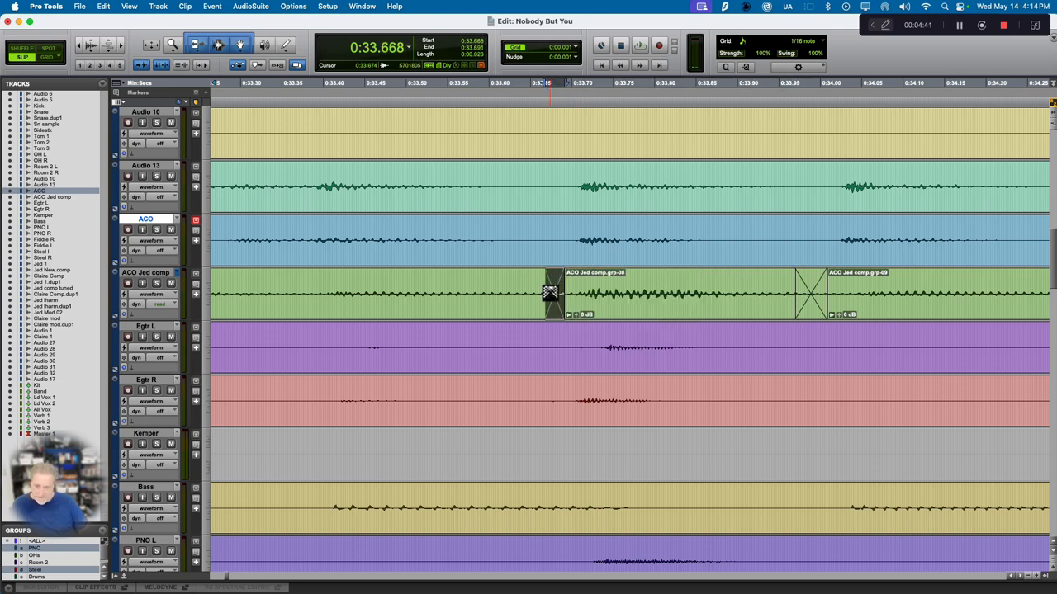
Step: Play the session from about 0:23.212, just before the first ACO Jed comp clip, to audition the timing edits
scroll(550, 292, left, 20)
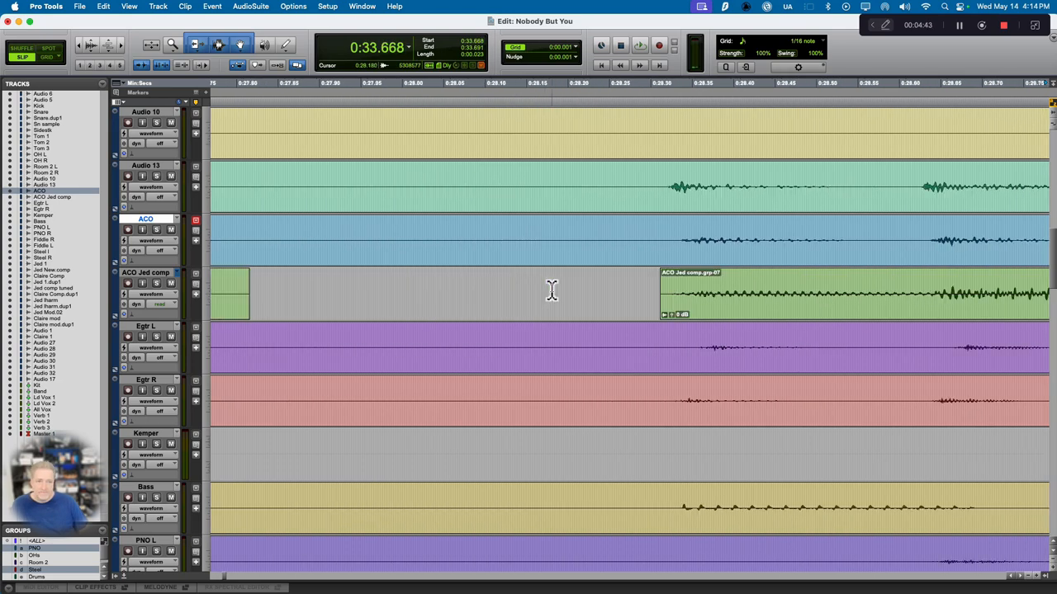
scroll(551, 292, left, 6)
click(306, 289)
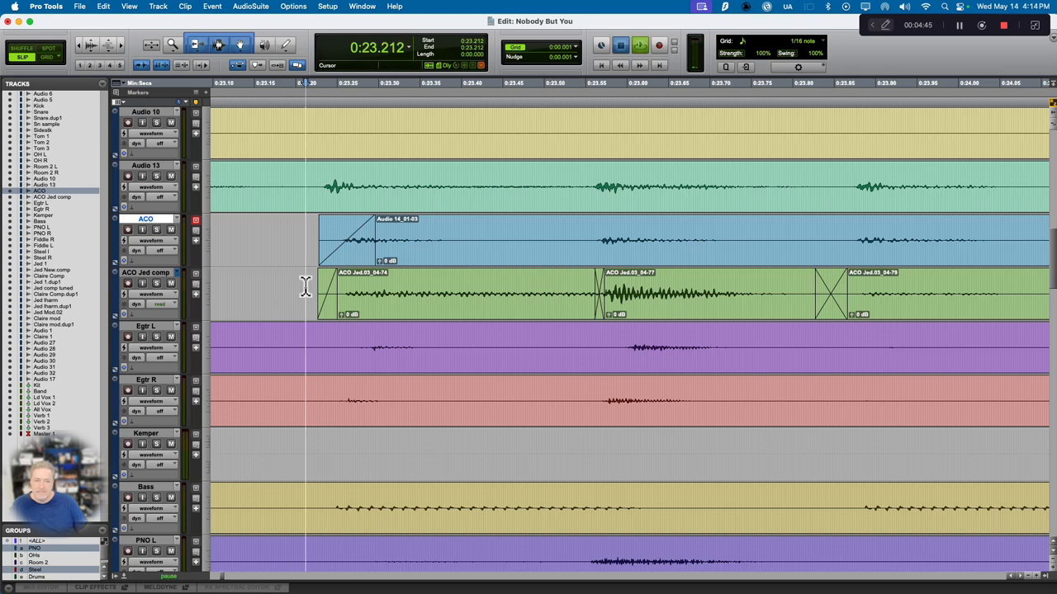
key(space)
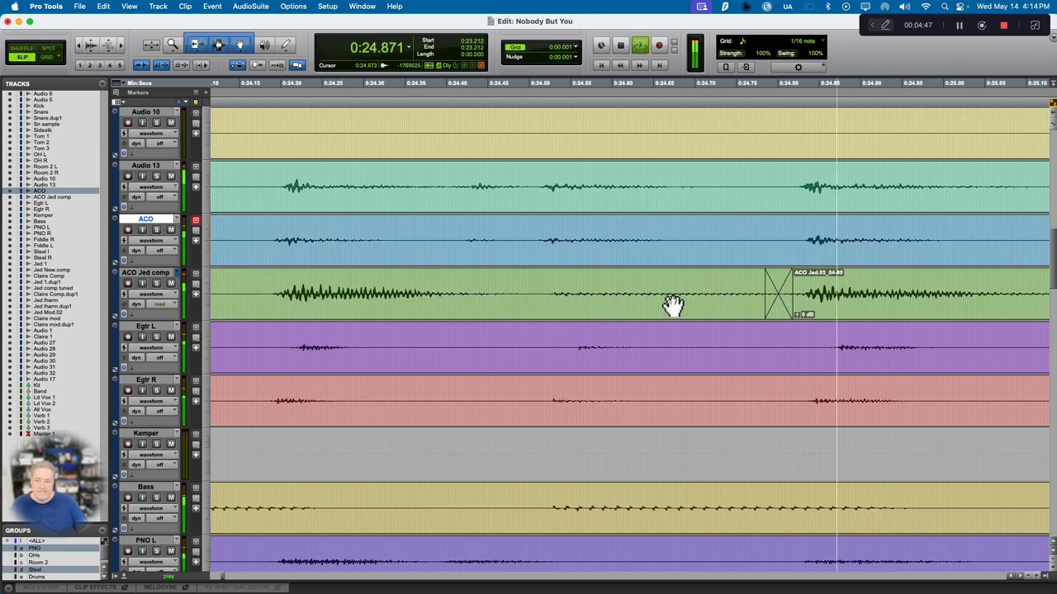